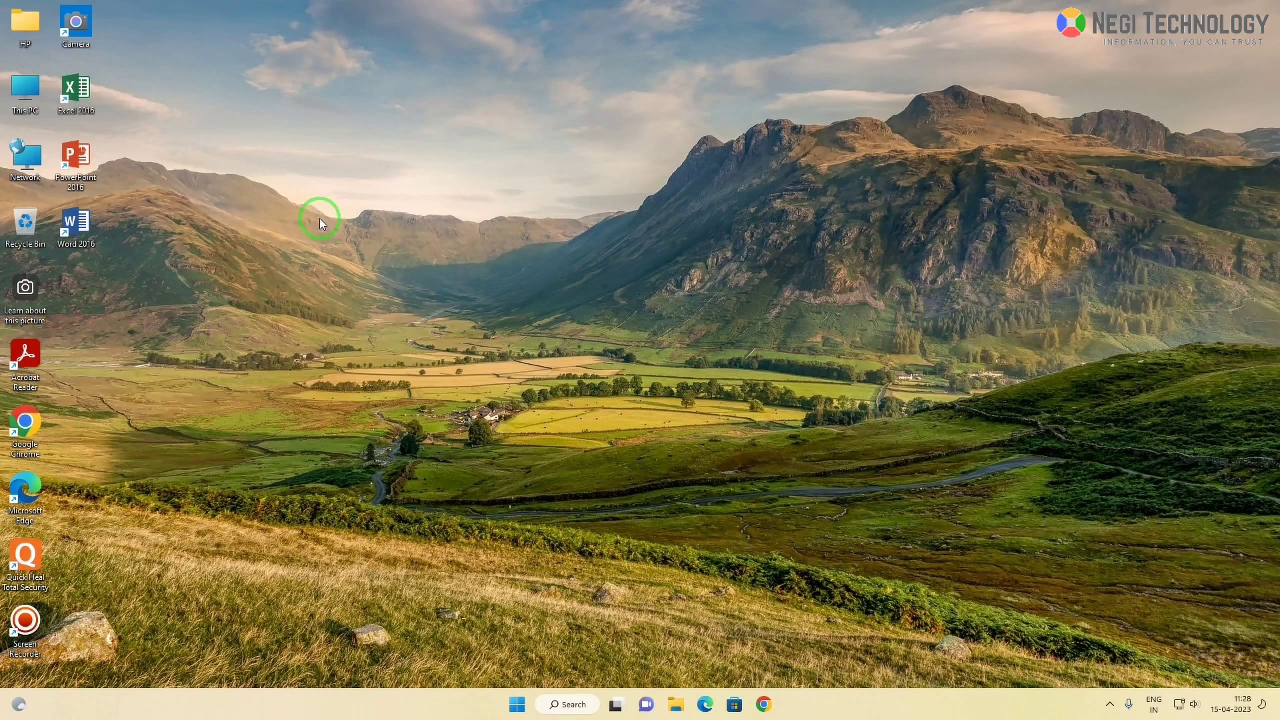
Open This PC from the desktop icon to list the computer's drives
left_click(29, 97)
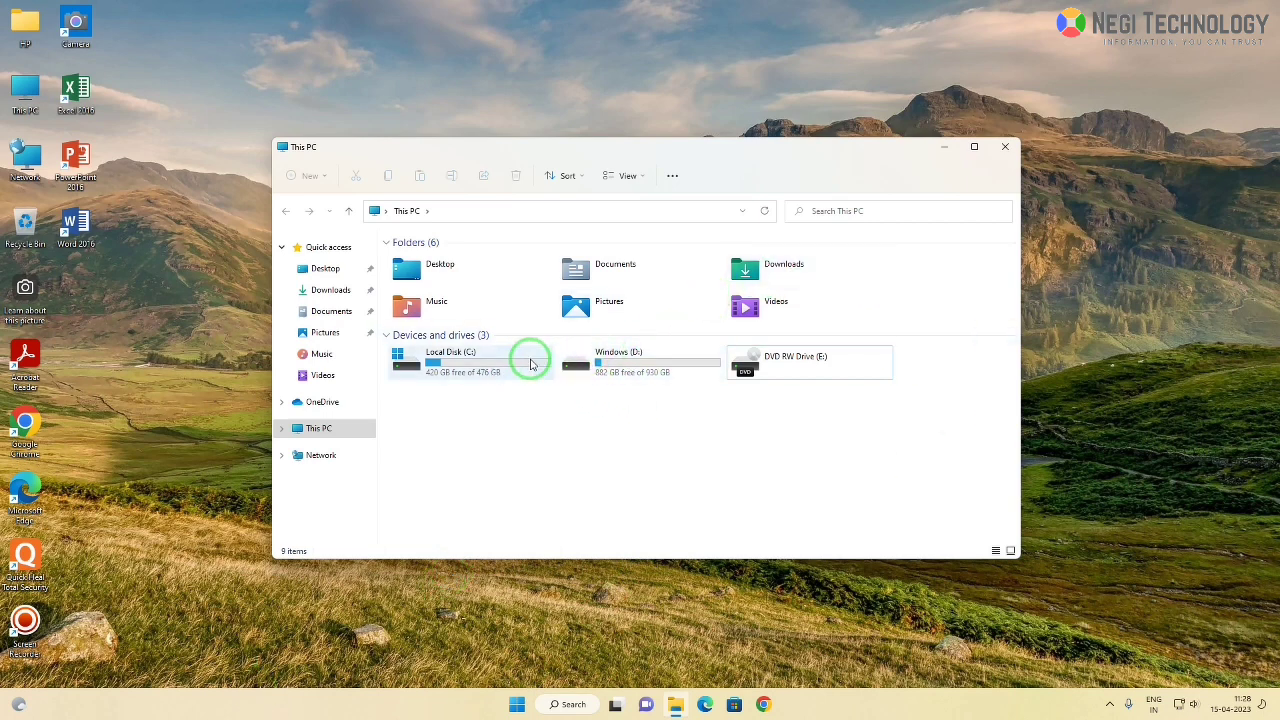
Maximize This PC and rename Local Disk (C:) to SSD, approving the administrator prompt
left_click(974, 146)
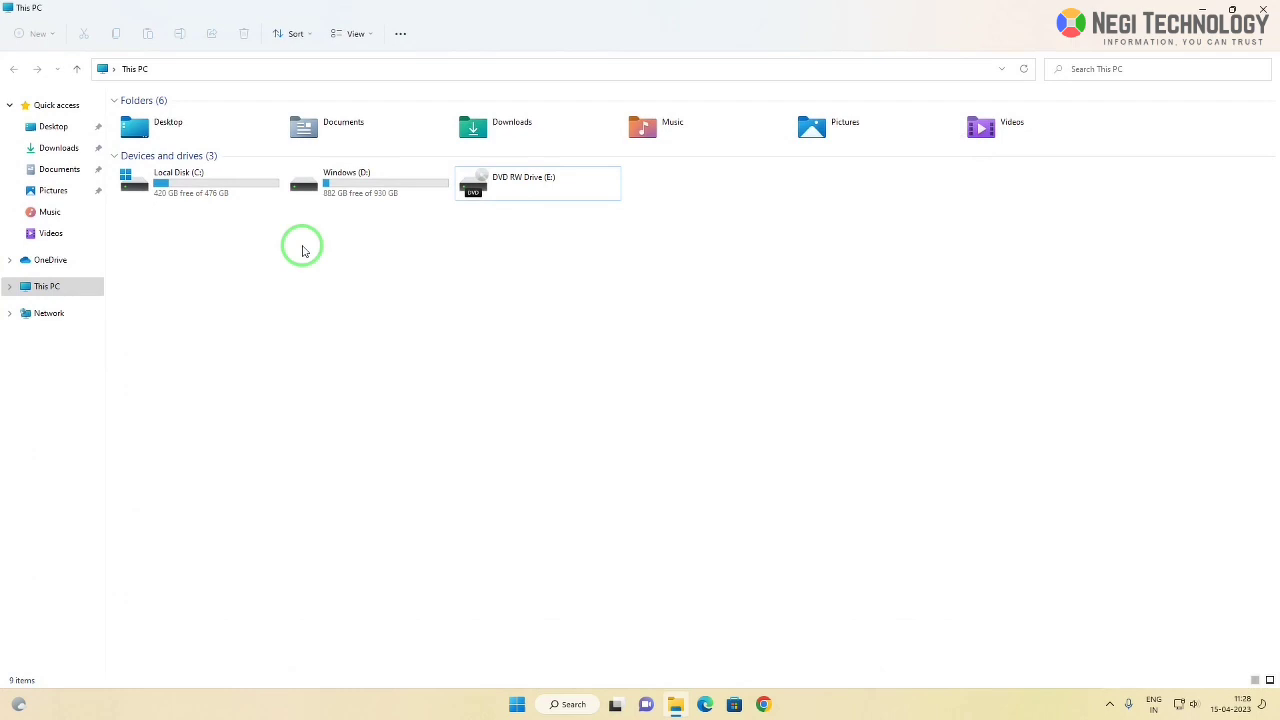
left_click(328, 193)
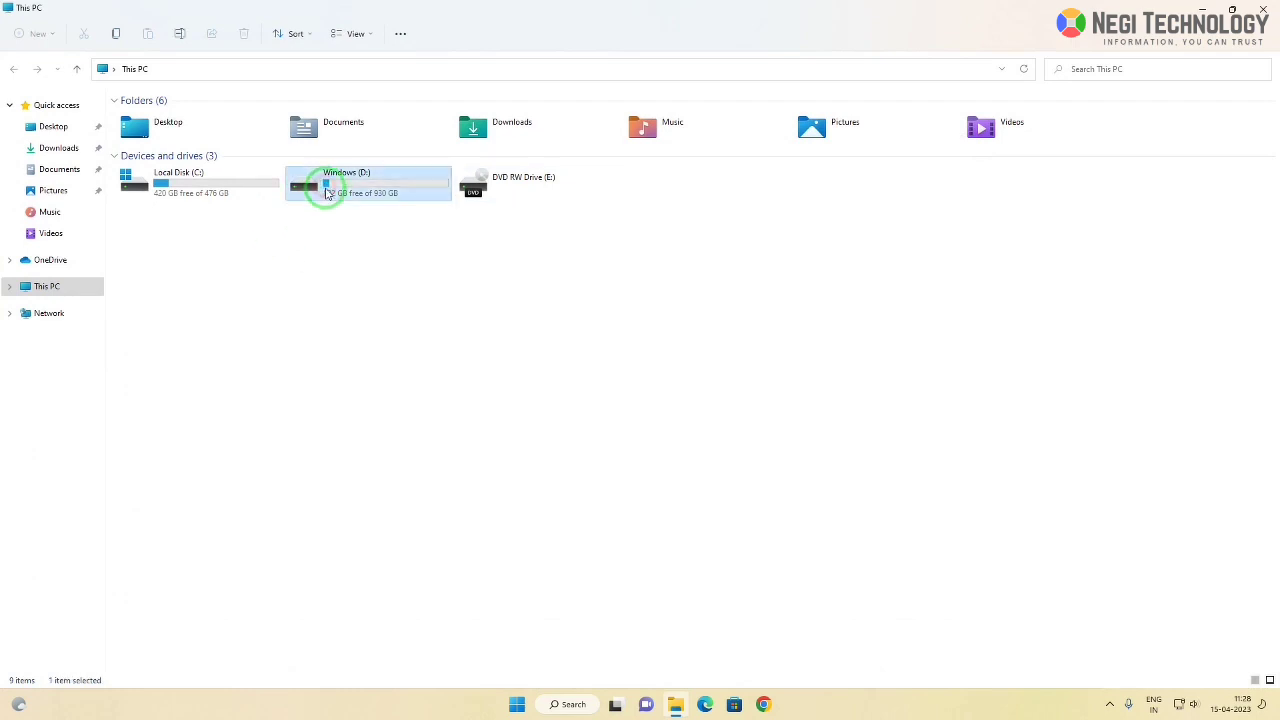
left_click(199, 191)
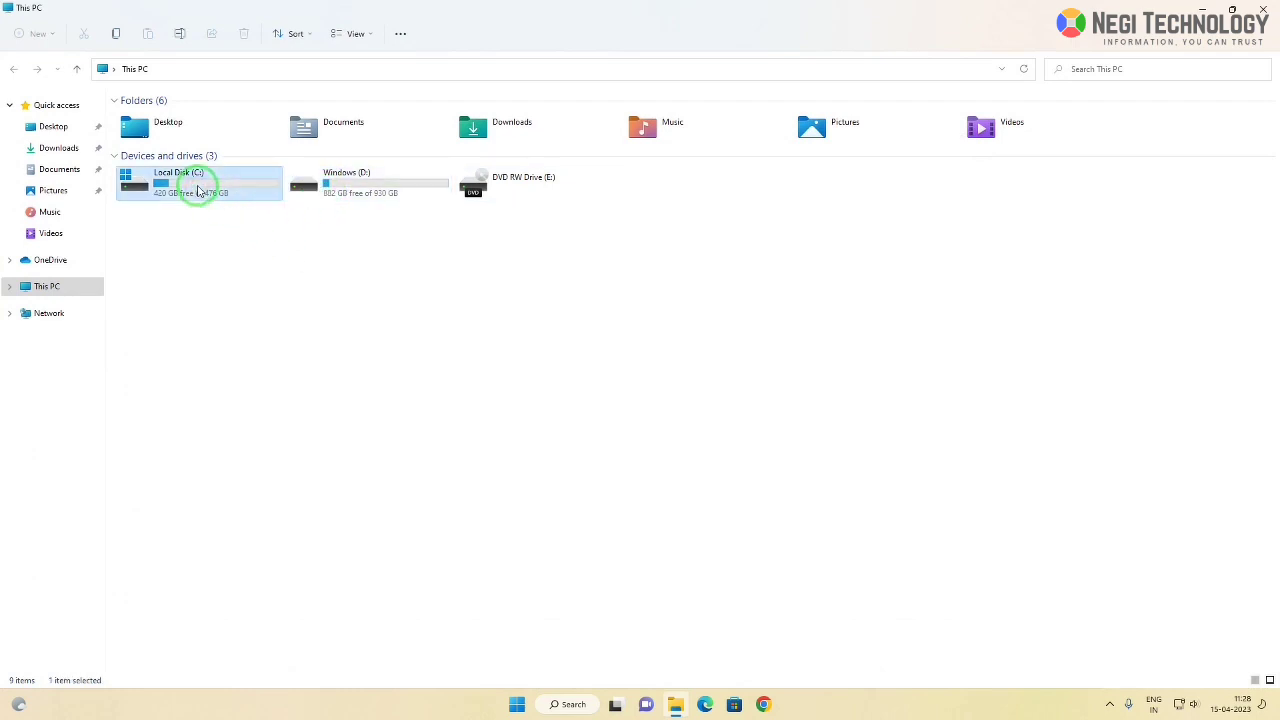
right_click(173, 185)
left_click(206, 357)
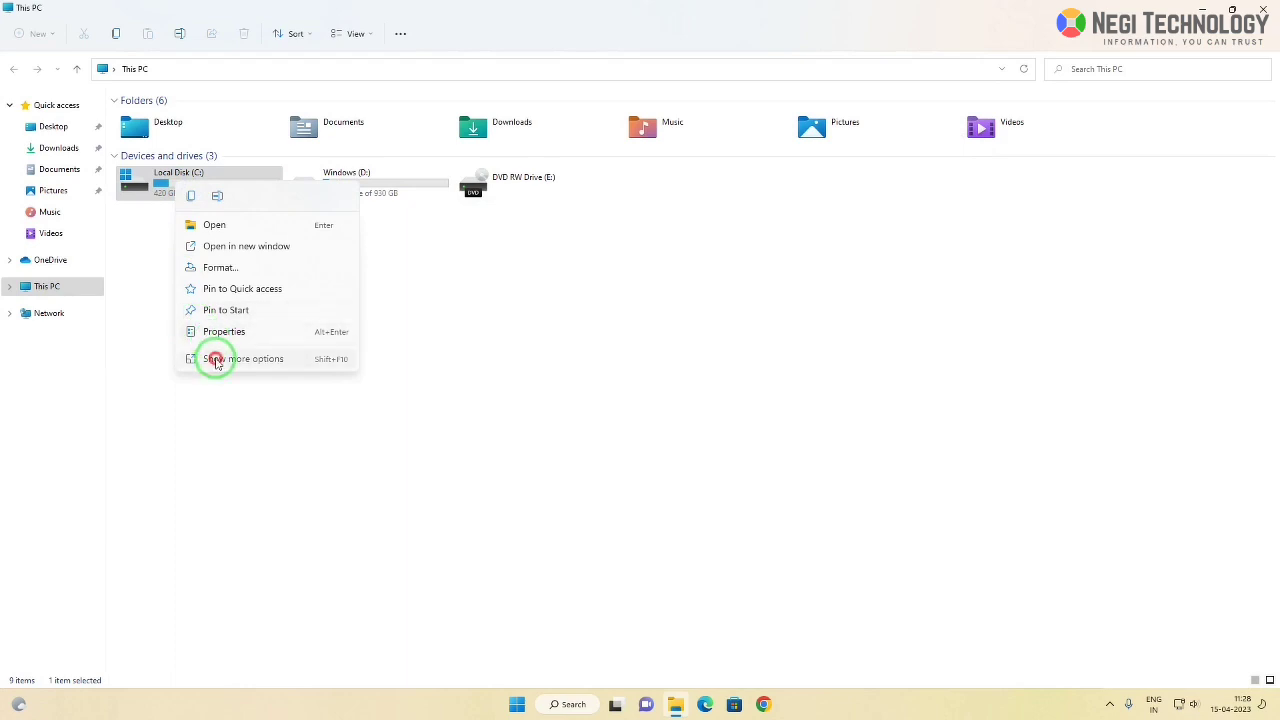
left_click(268, 538)
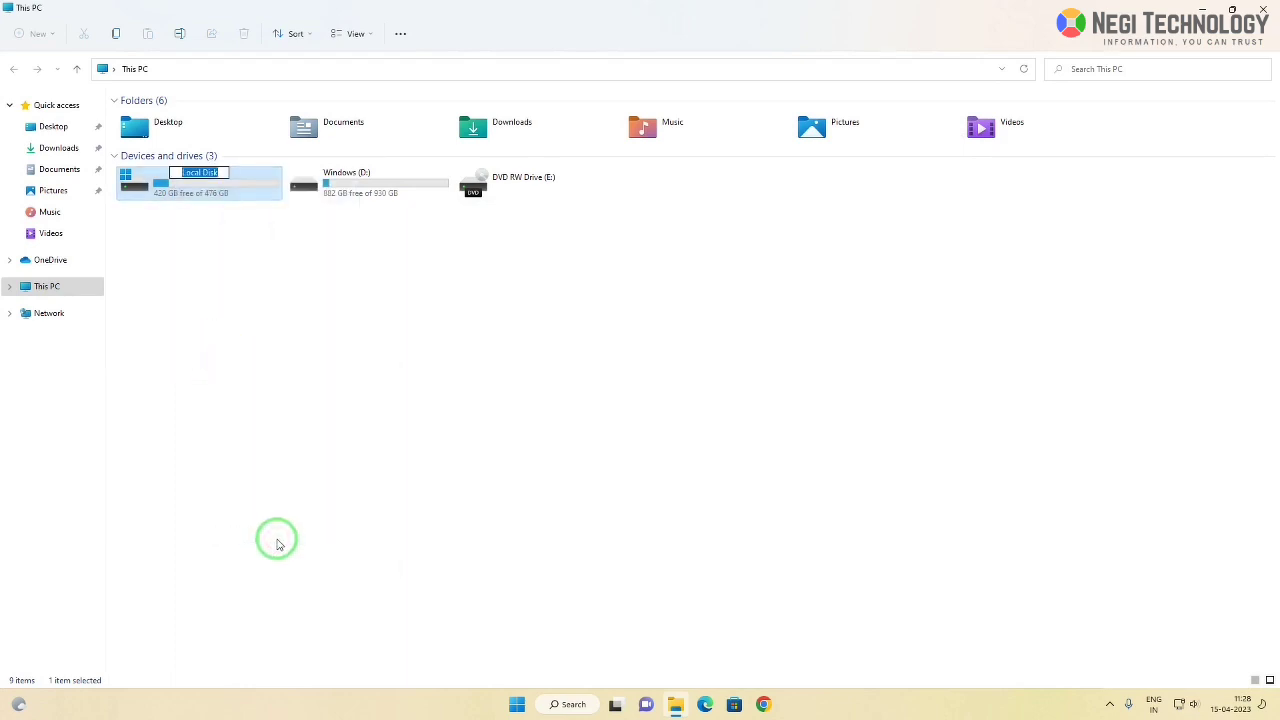
type("SSD")
key("Return")
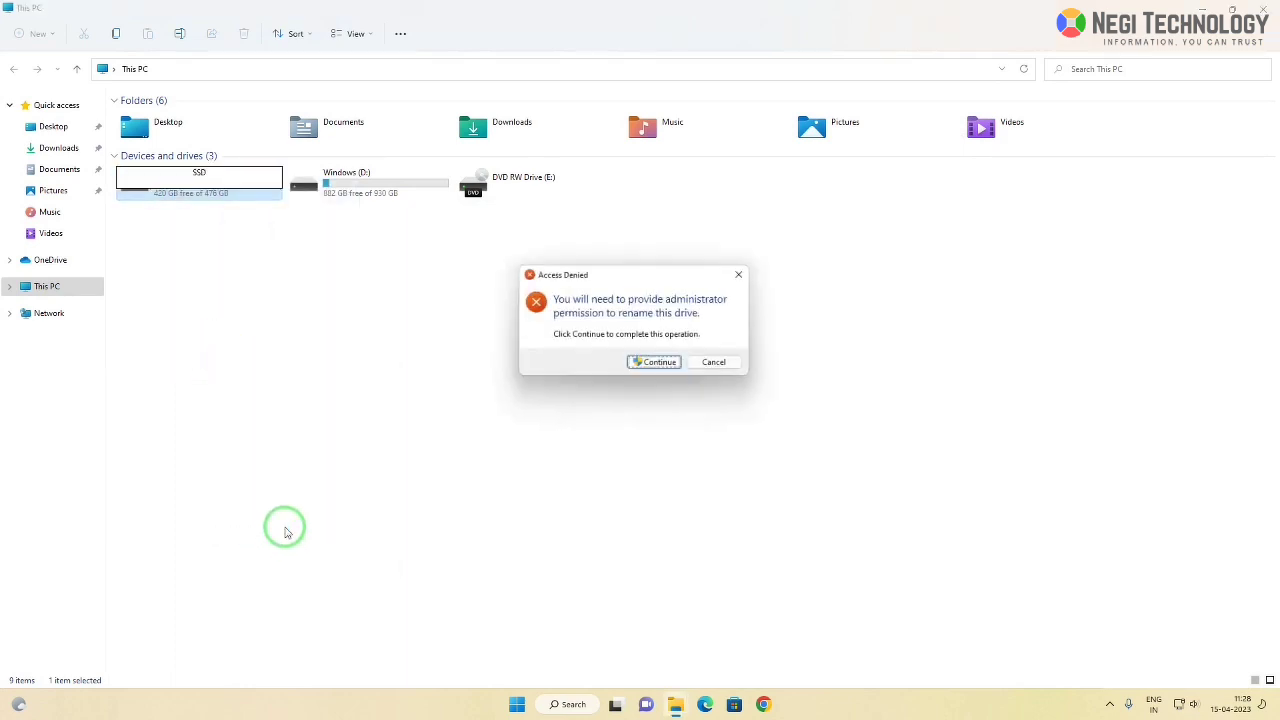
key("Return")
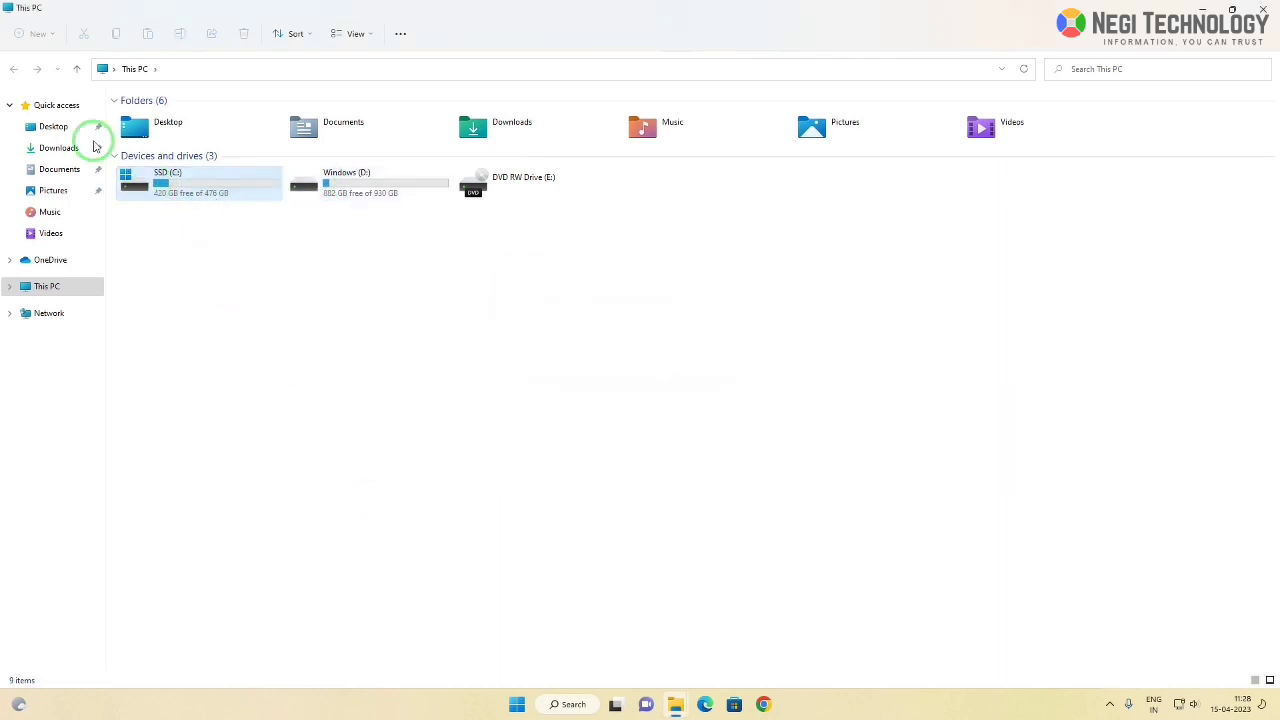
Open Computer Management from This PC and show Disk Management
left_click(50, 287)
right_click(50, 290)
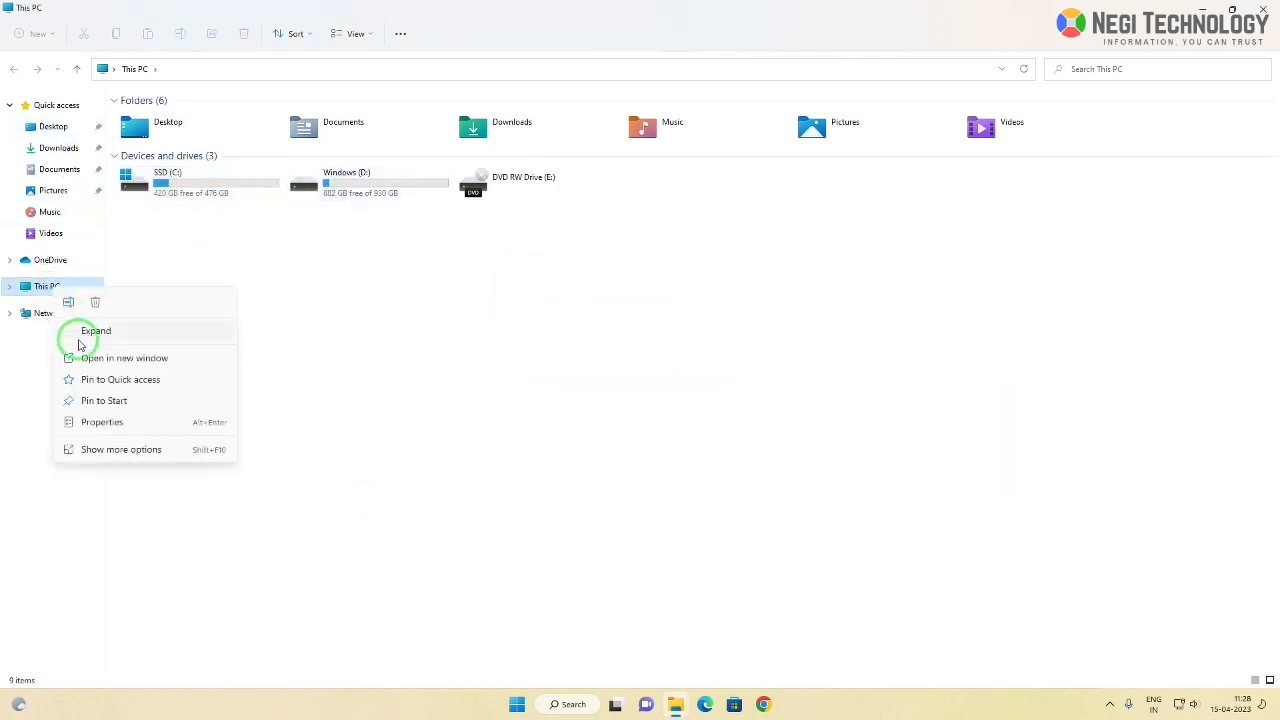
left_click(114, 449)
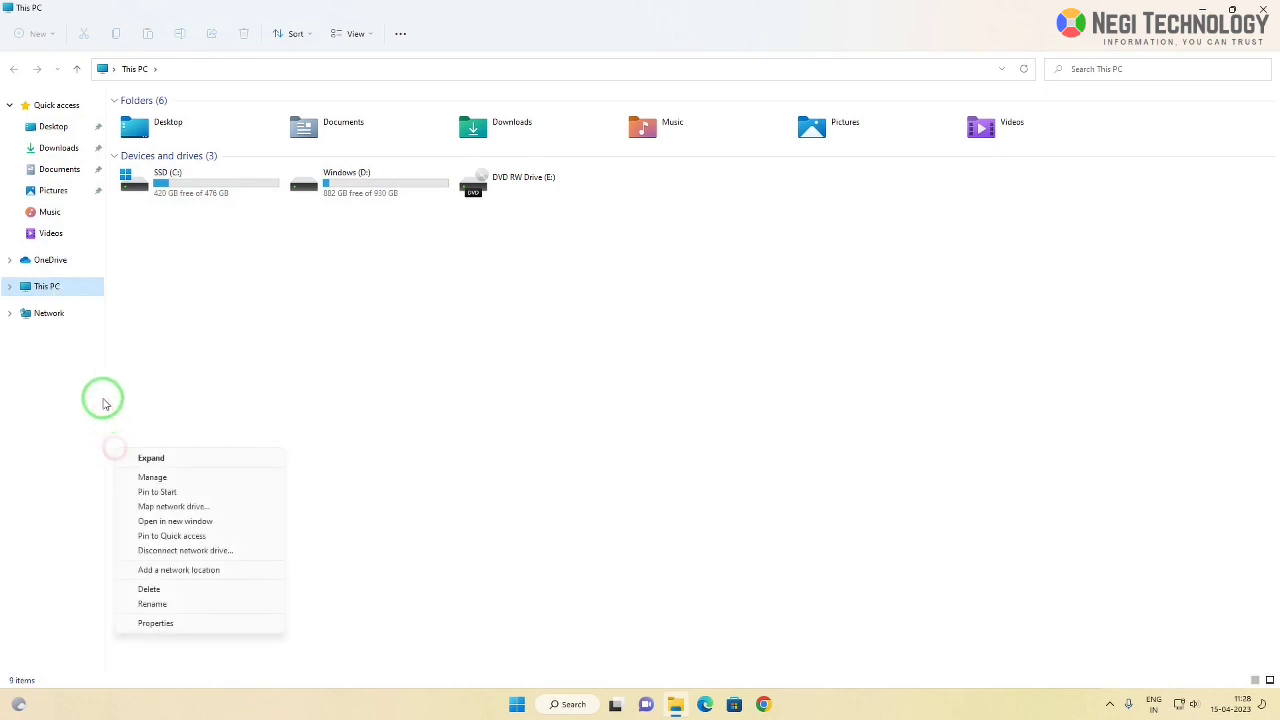
left_click(160, 478)
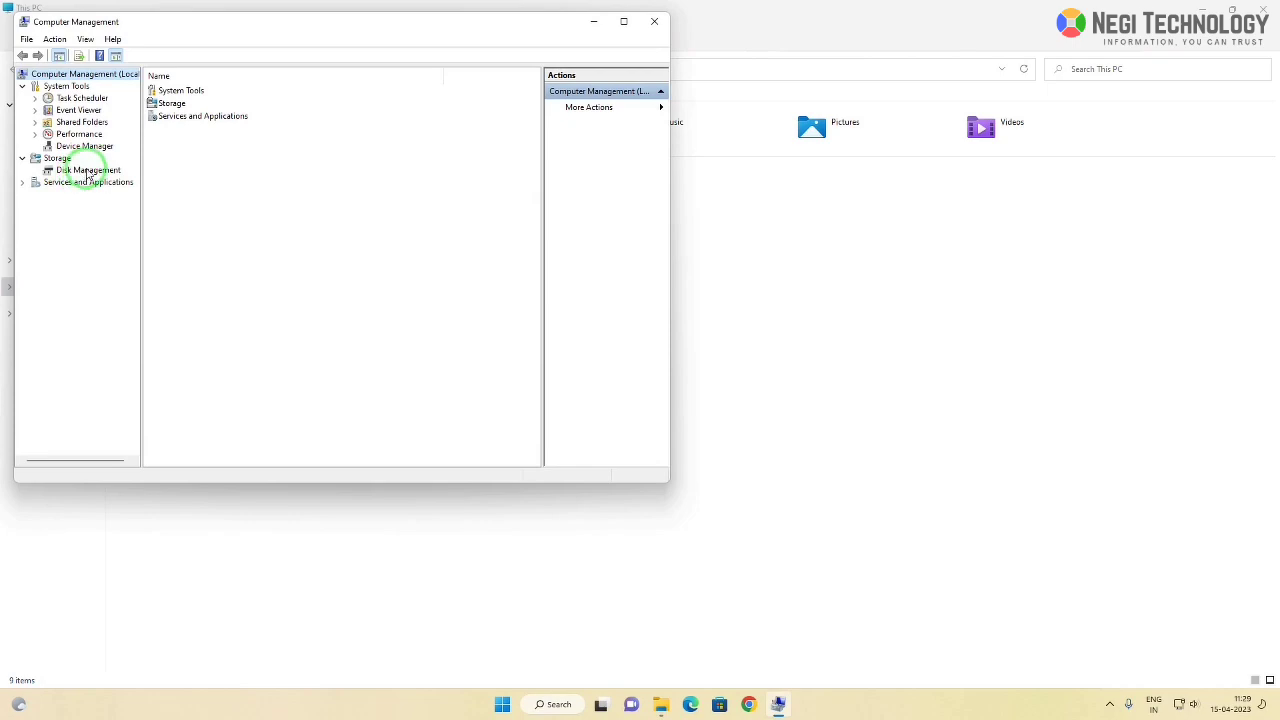
left_click(88, 170)
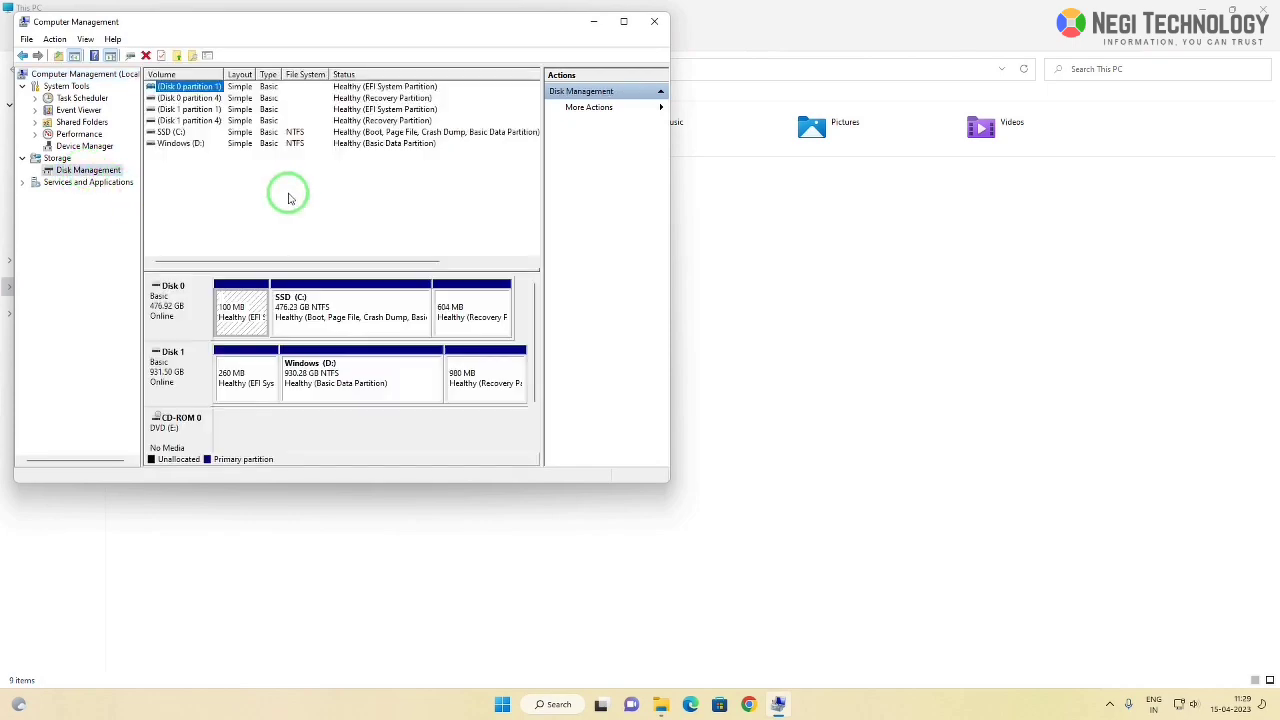
left_click_drag(306, 21, 522, 104)
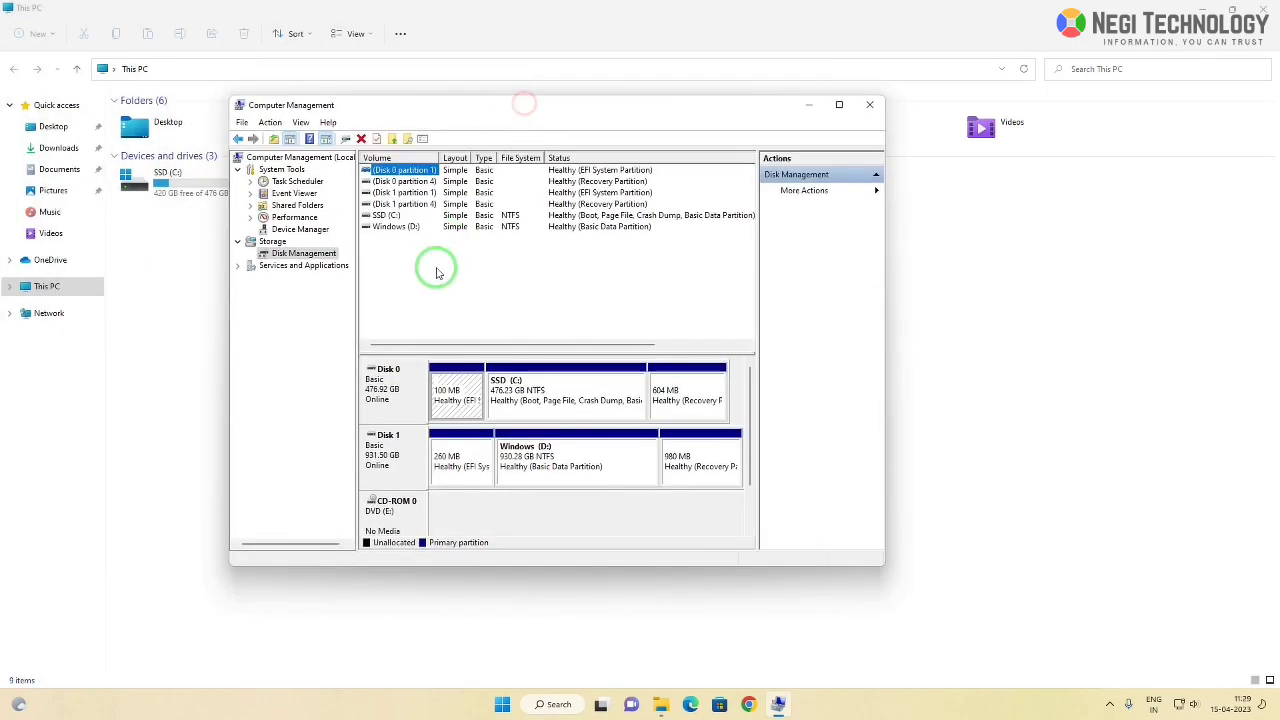
Check the Lexar SSD driver information in Disk 0's properties, then close them
left_click(383, 386)
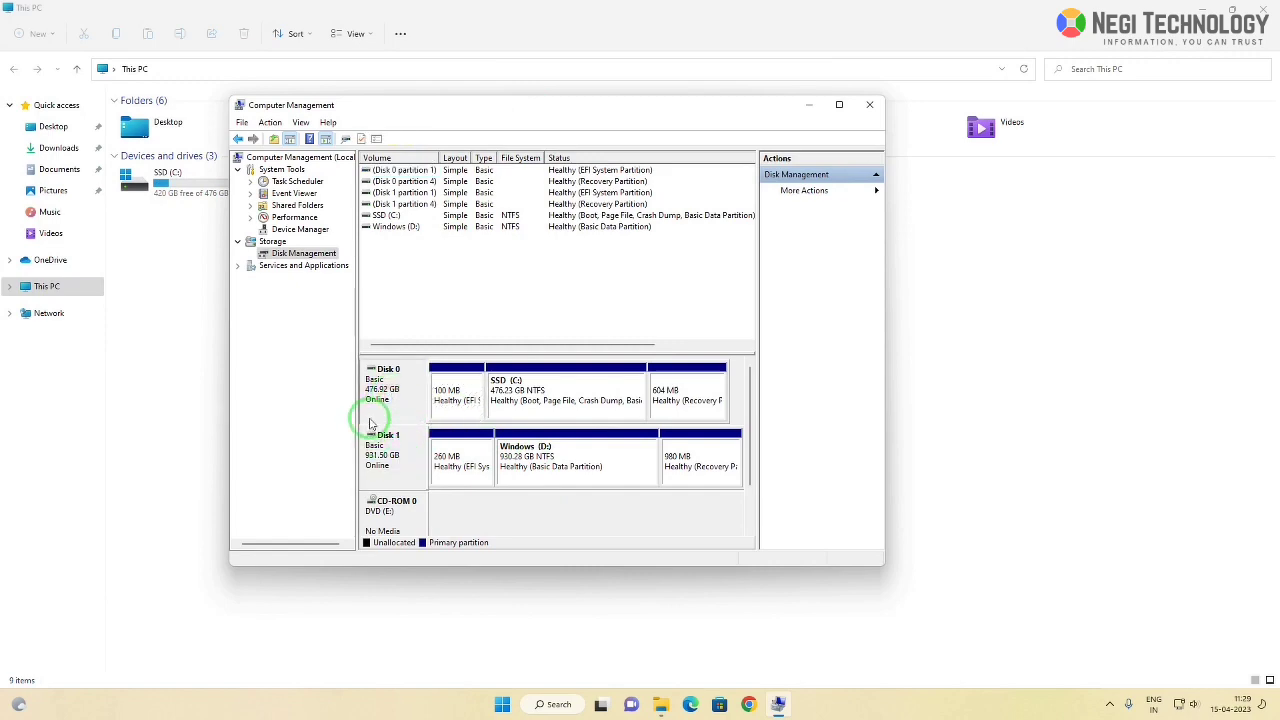
left_click_drag(471, 107, 495, 240)
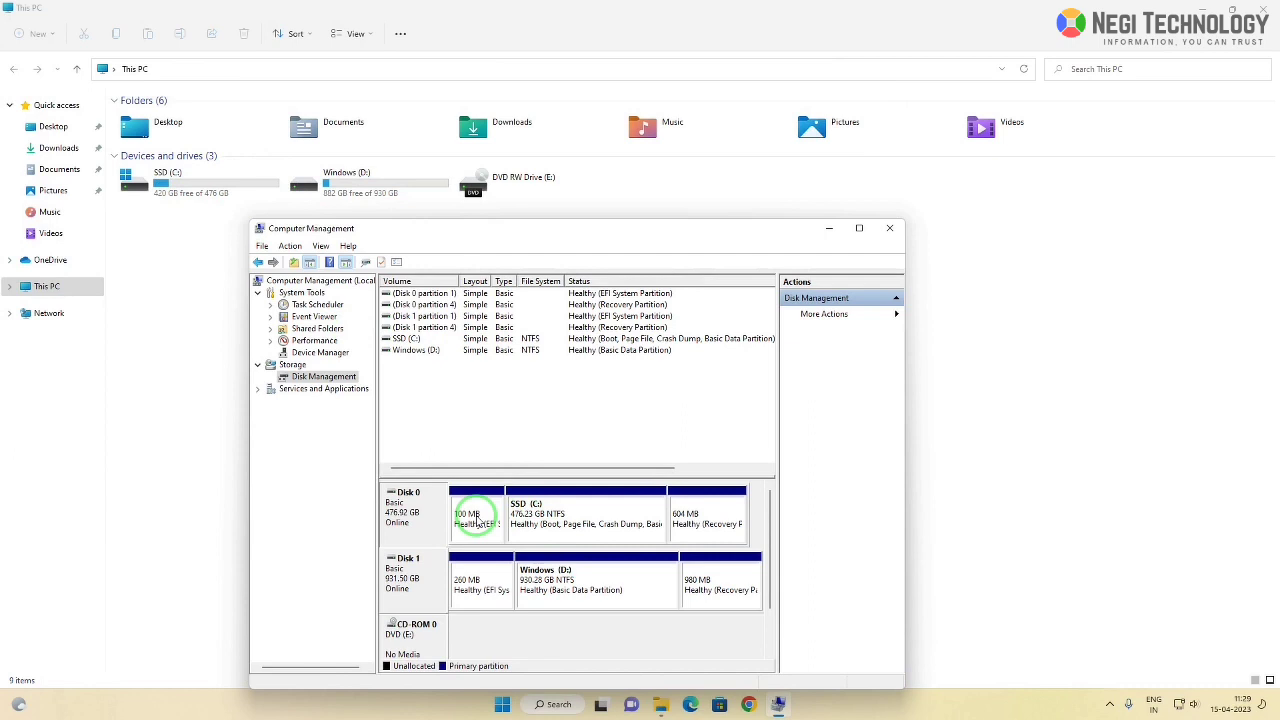
right_click(408, 515)
left_click(441, 591)
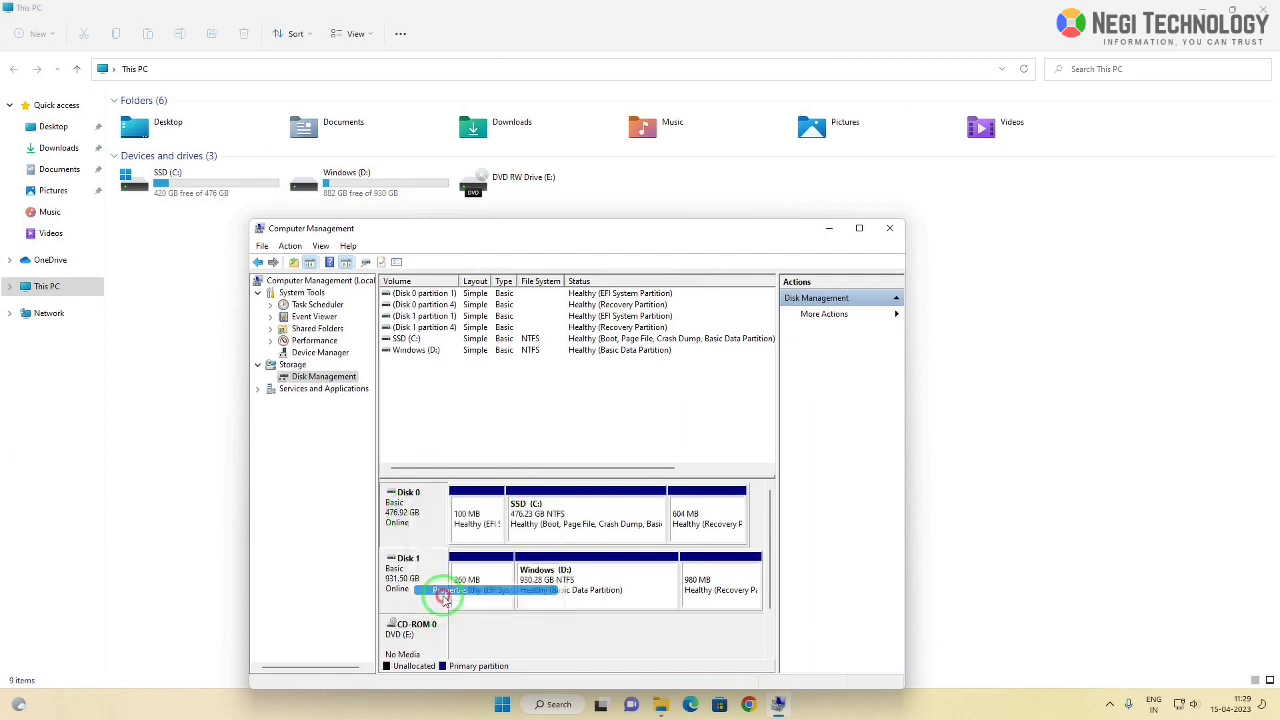
left_click_drag(222, 113, 467, 204)
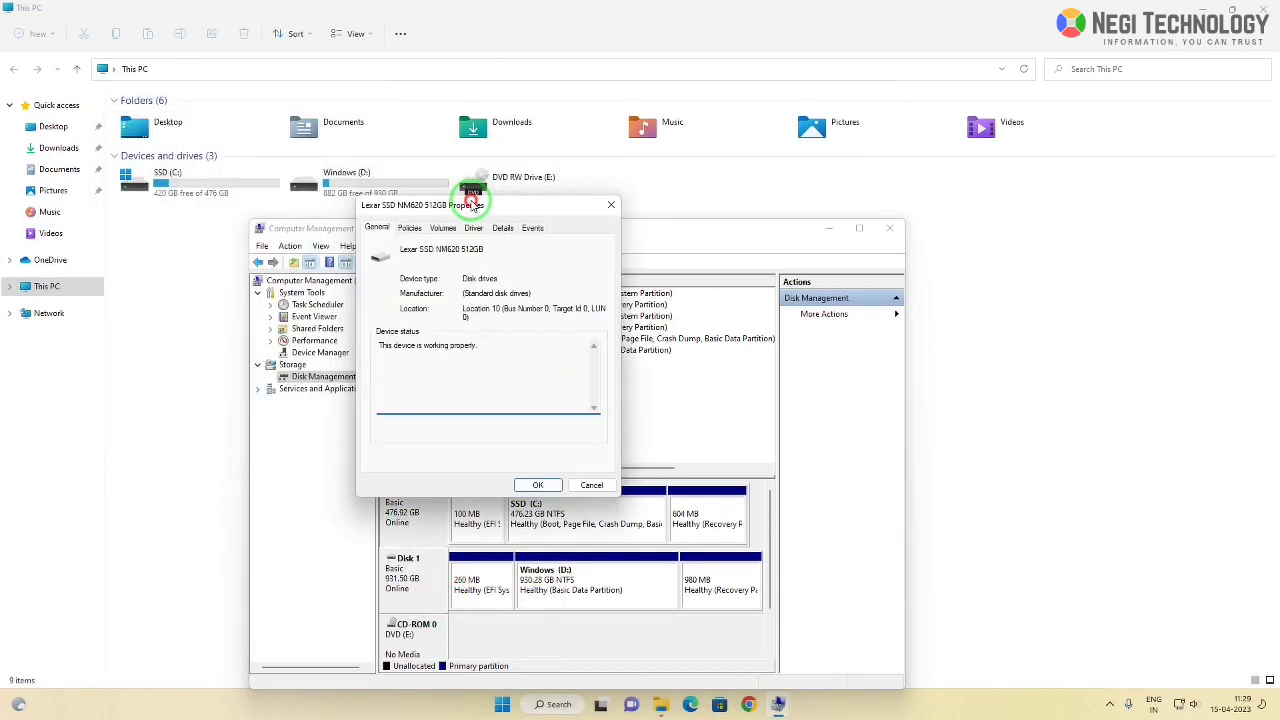
left_click(471, 229)
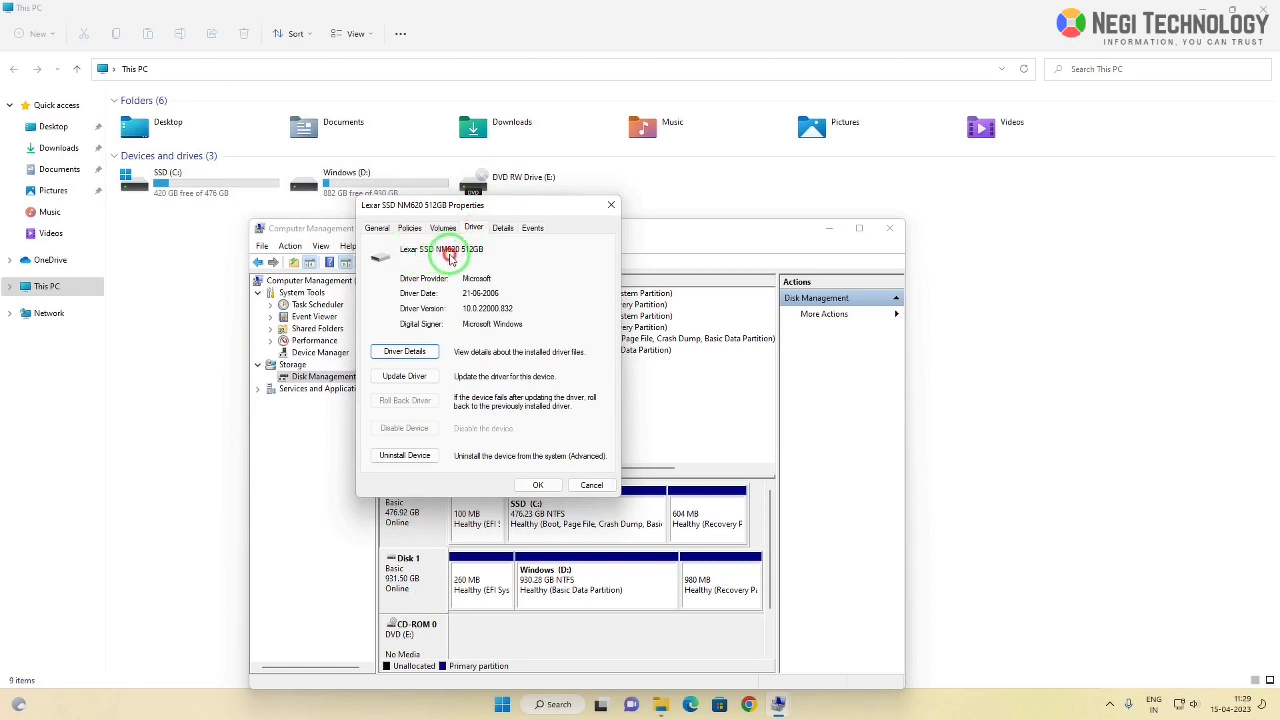
left_click(609, 202)
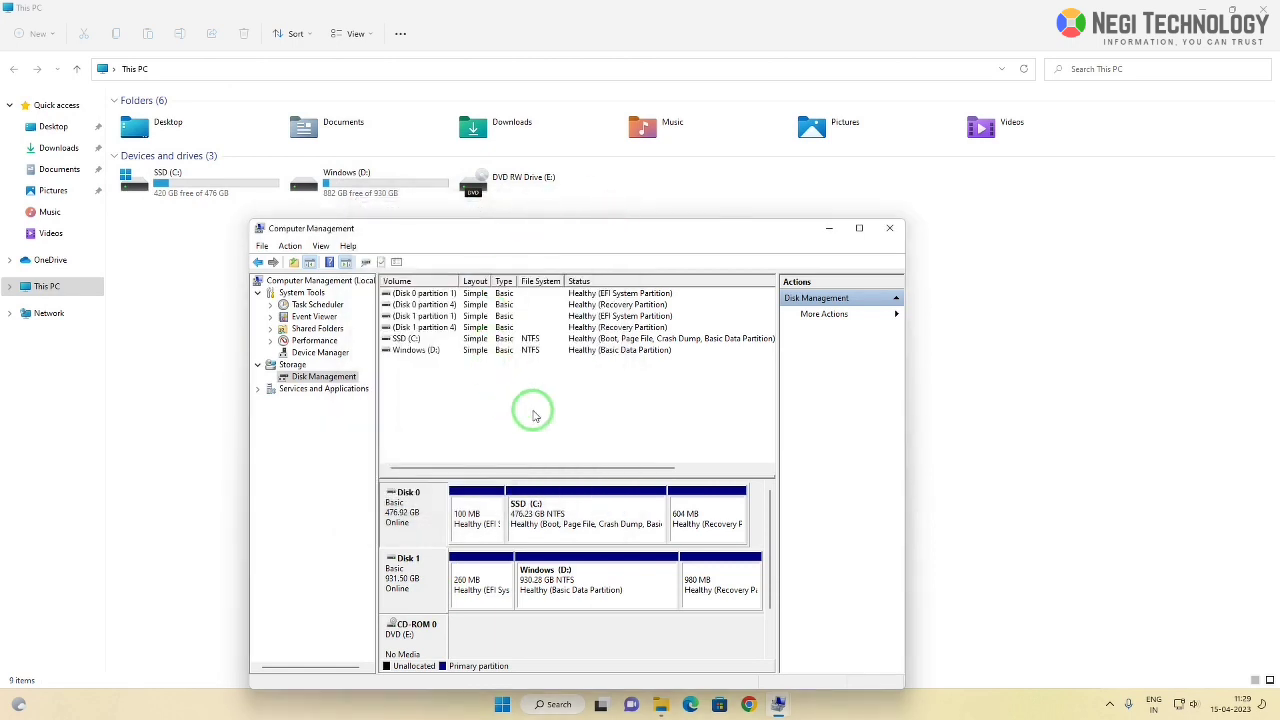
Check Disk 1's ST1000DM003 driver information in its properties, then cancel
right_click(397, 585)
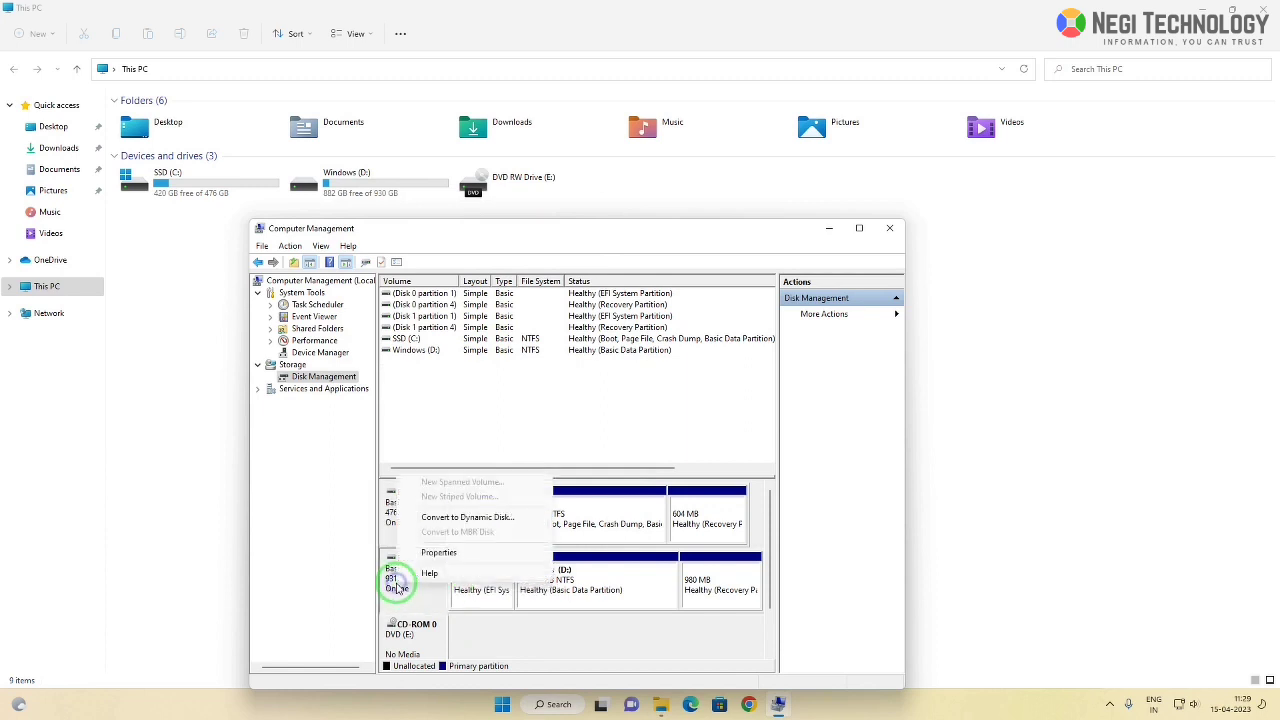
left_click(437, 552)
left_click_drag(265, 121, 536, 253)
left_click(513, 274)
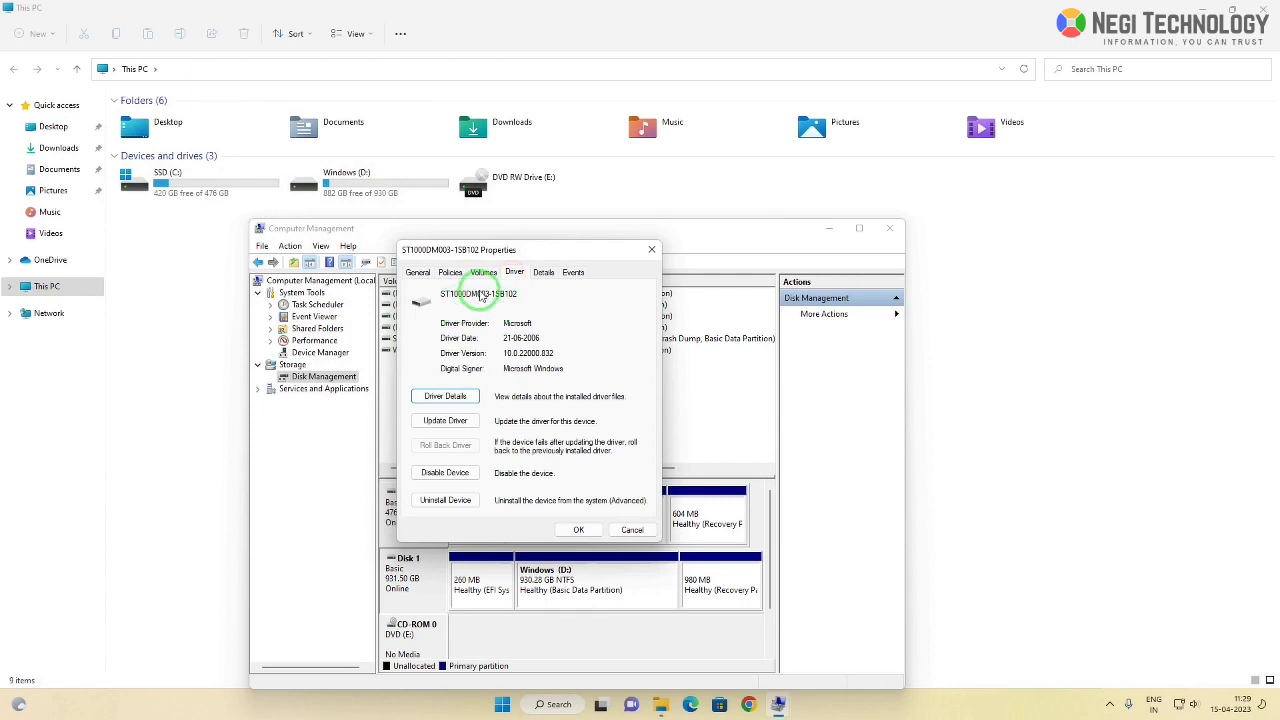
left_click(629, 533)
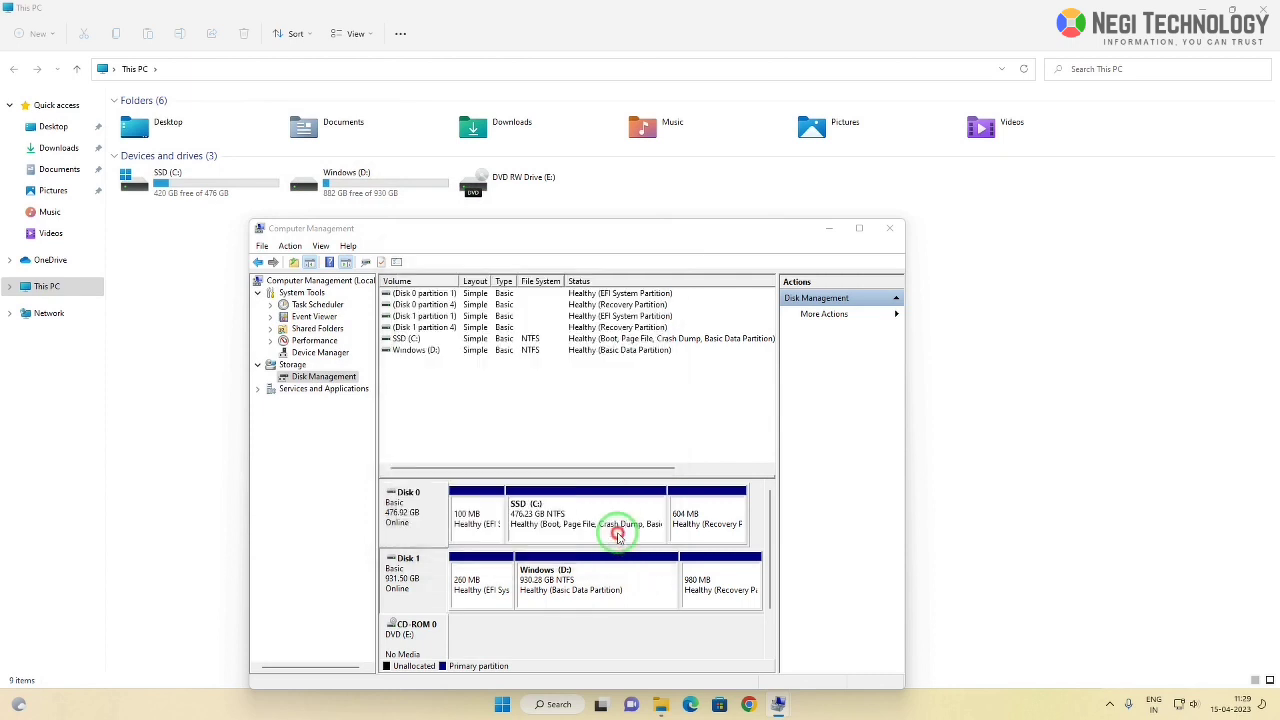
Close Computer Management and open the Users folder on Windows (D:)
left_click(890, 228)
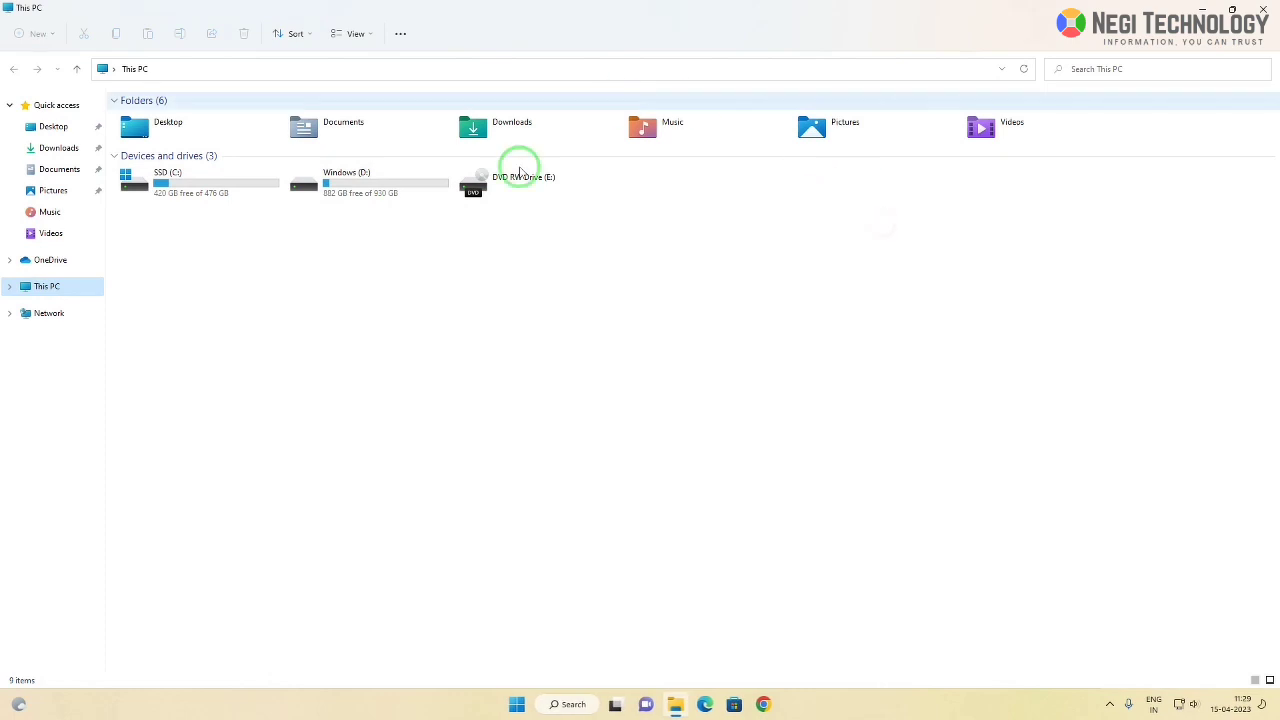
double_click(326, 184)
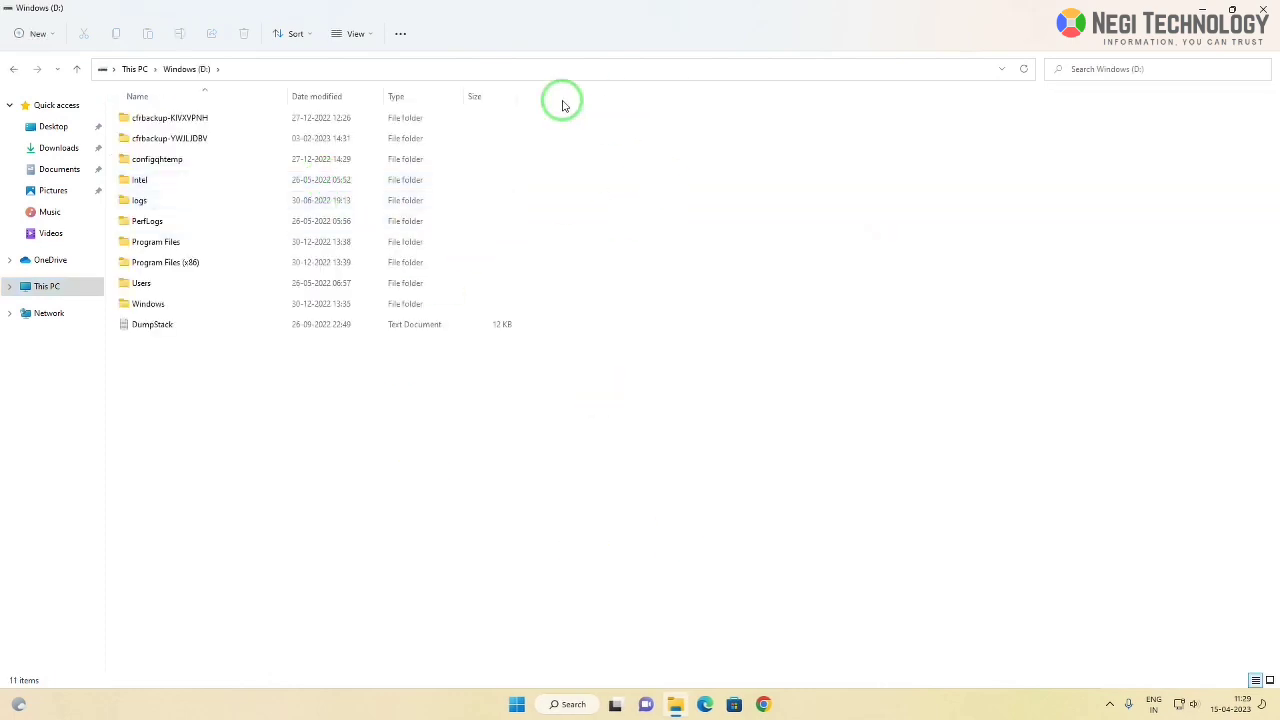
double_click(141, 284)
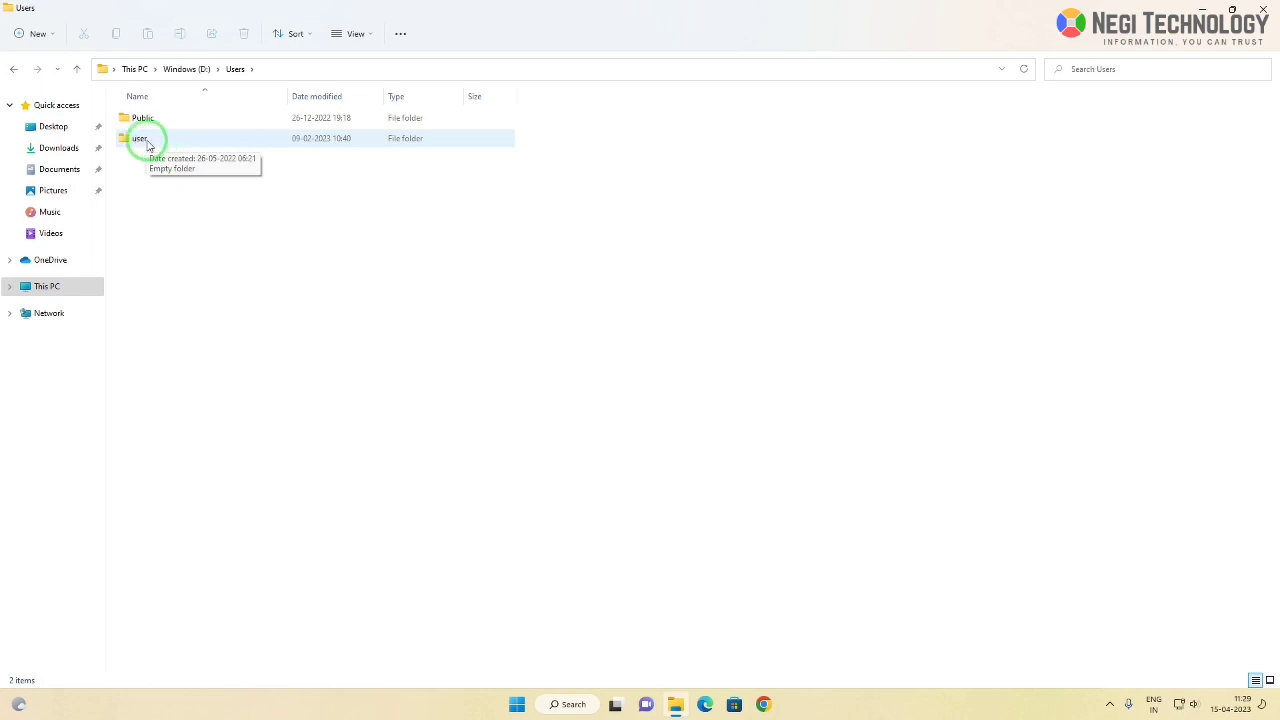
Open the user folder's properties, then dismiss them
left_click(140, 138)
right_click(140, 138)
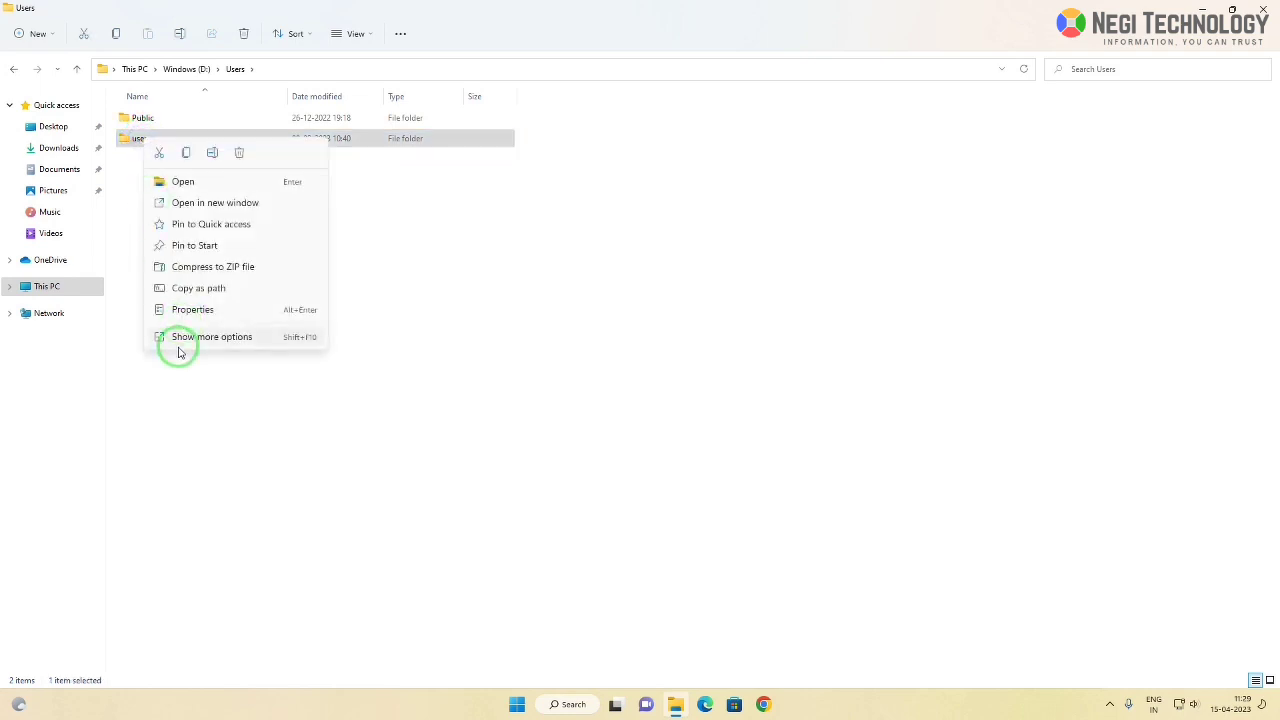
left_click(177, 314)
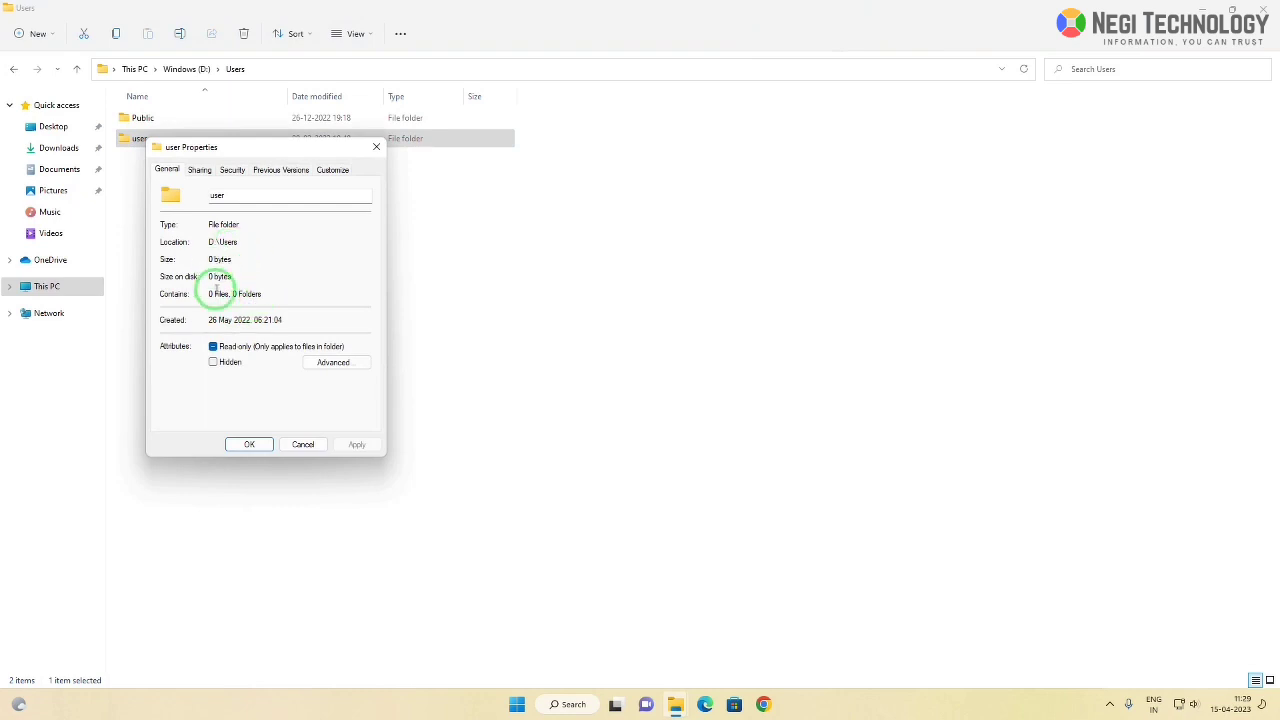
left_click(303, 444)
left_click(132, 154)
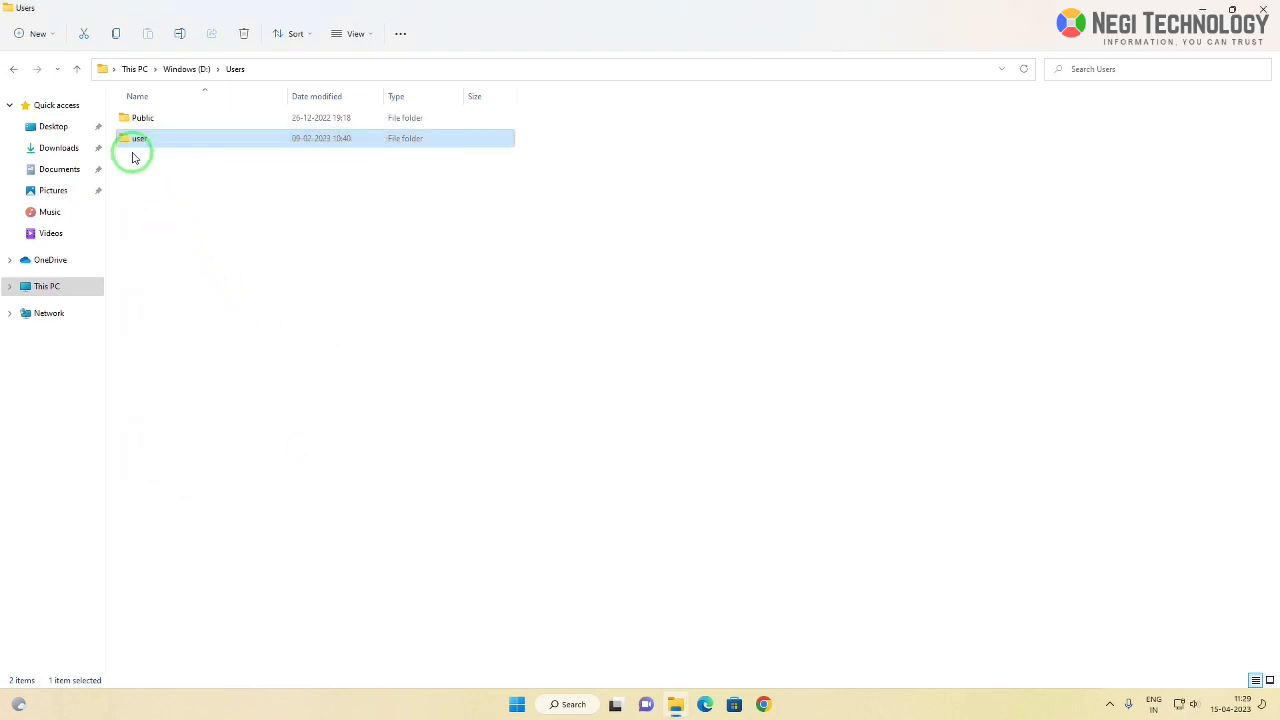
double_click(138, 138)
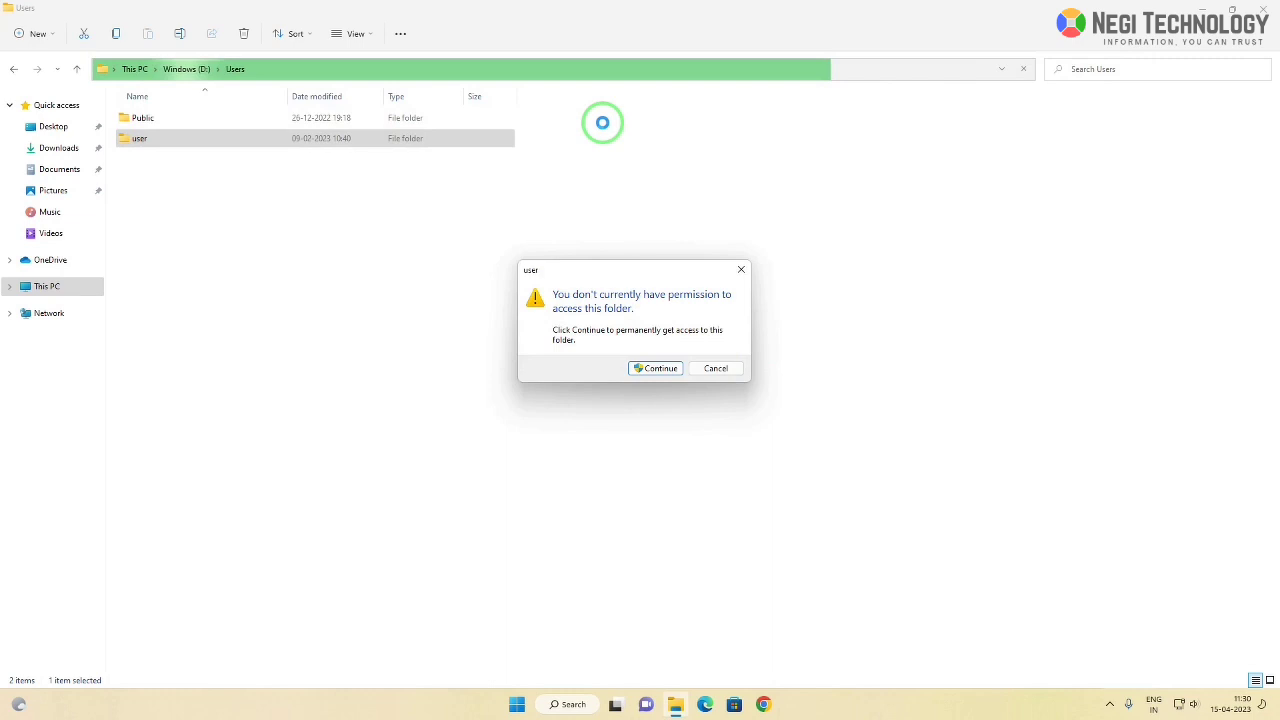
left_click(660, 367)
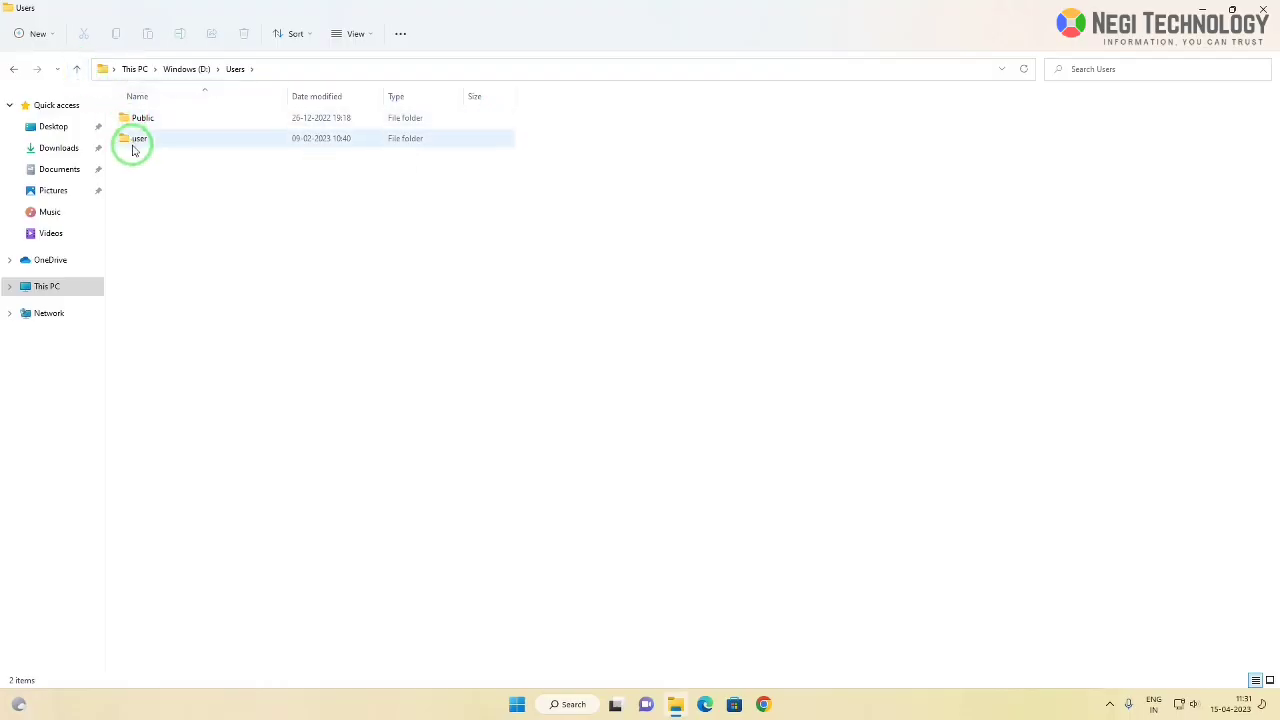
Open the user folder's Security > Advanced settings and begin changing its owner
right_click(132, 140)
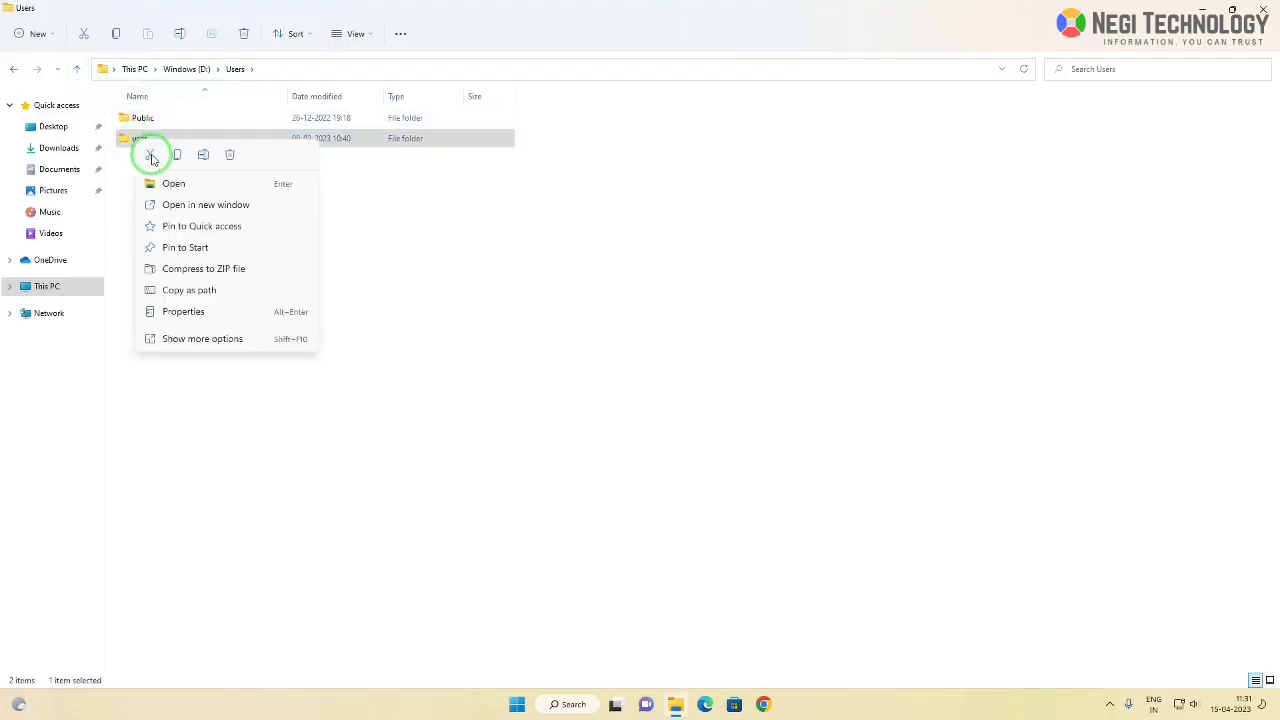
left_click(208, 313)
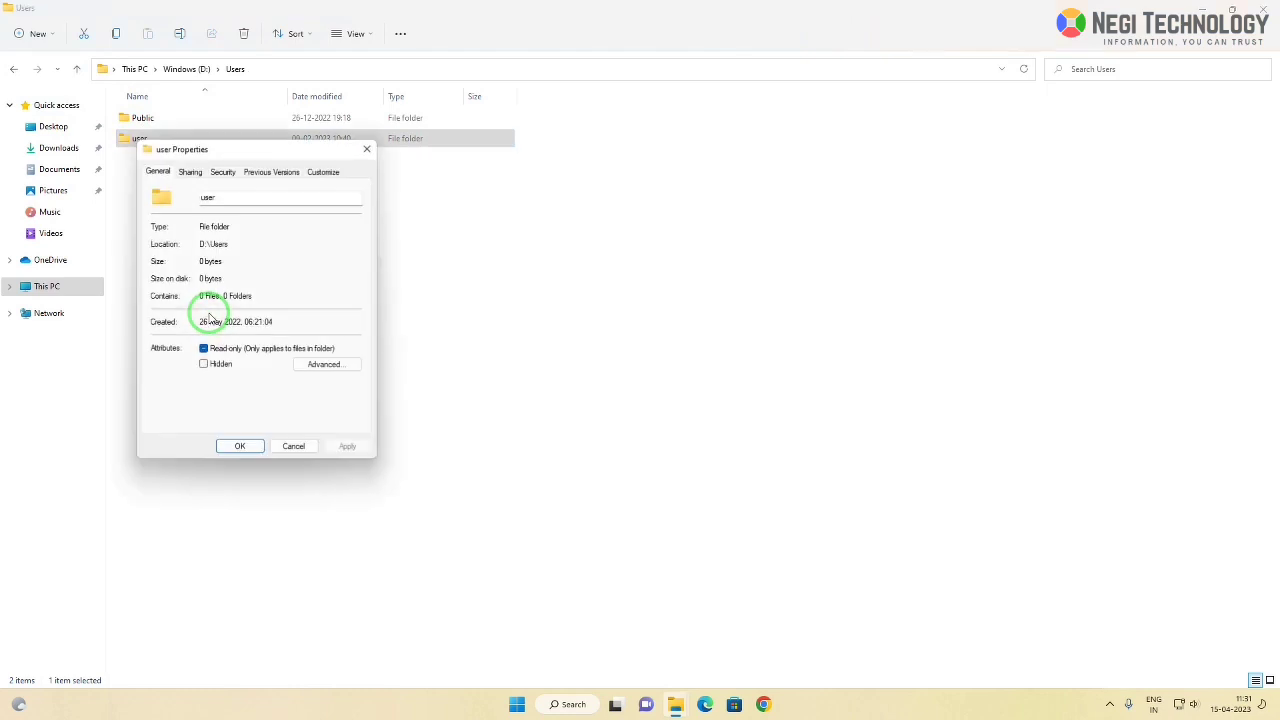
left_click_drag(230, 149, 502, 208)
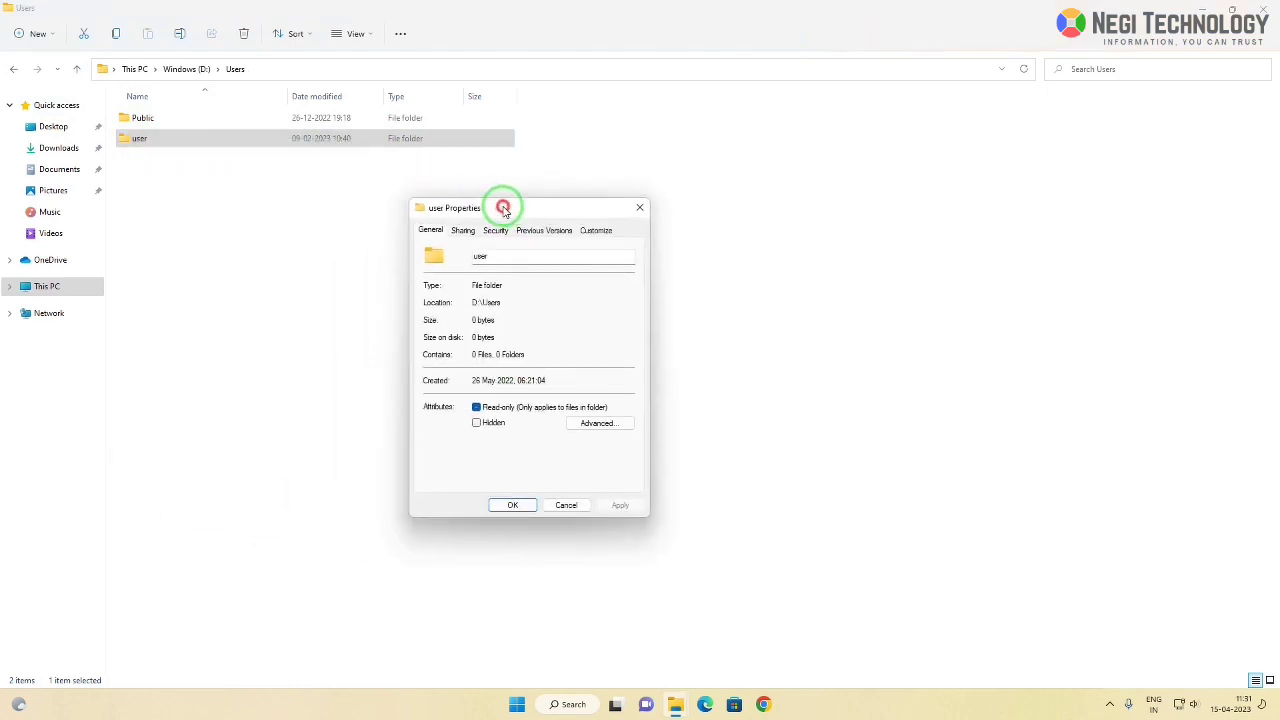
left_click(496, 232)
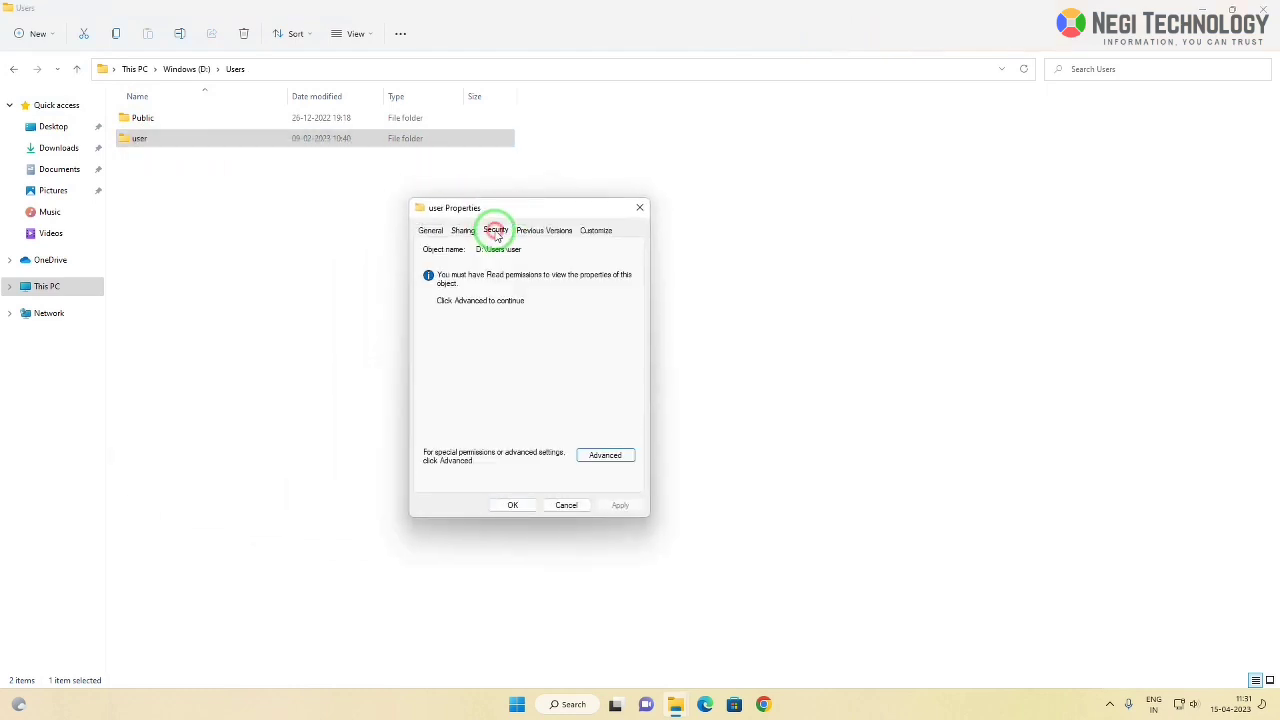
left_click(600, 462)
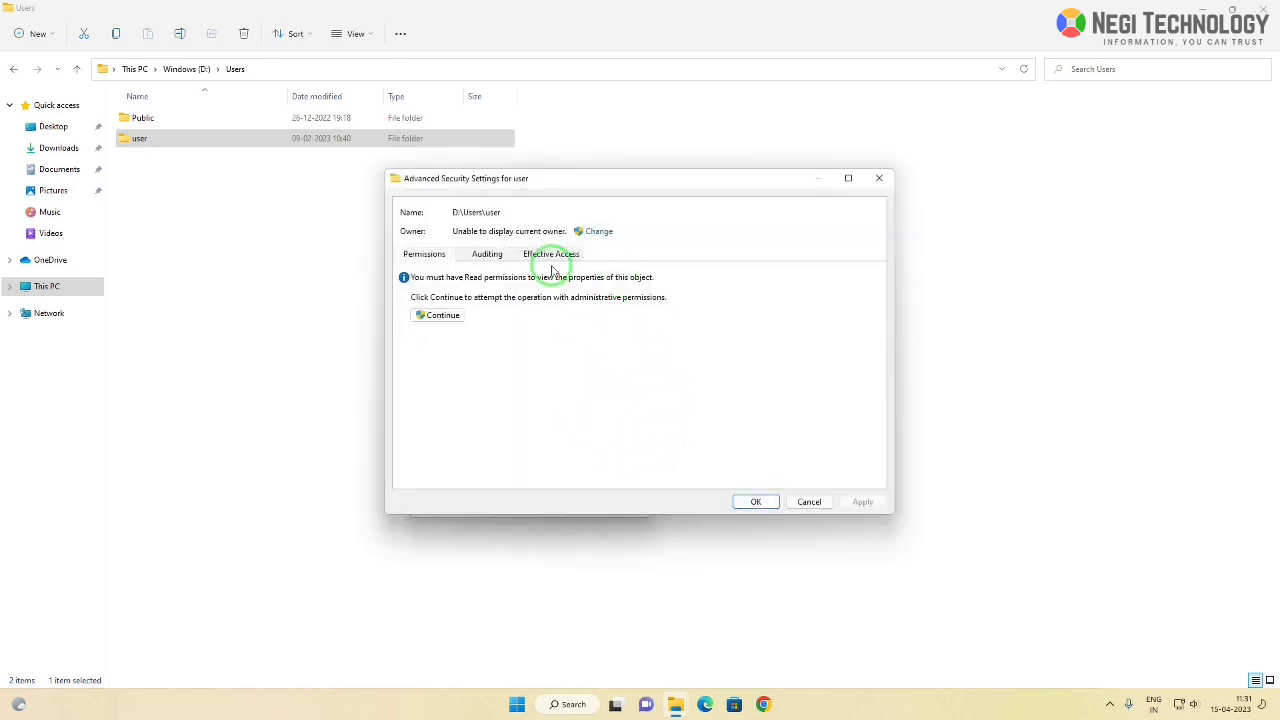
left_click(600, 233)
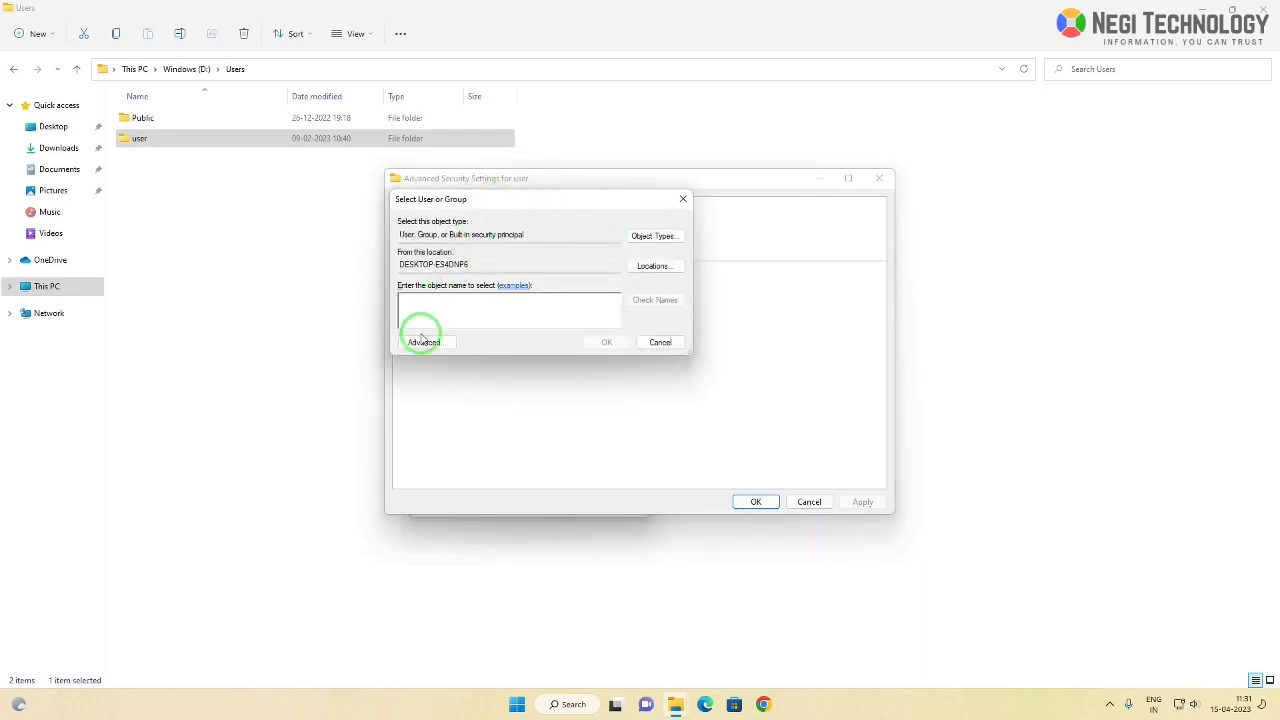
Search all users and groups and pick Everyone as the user folder's new owner
left_click(422, 341)
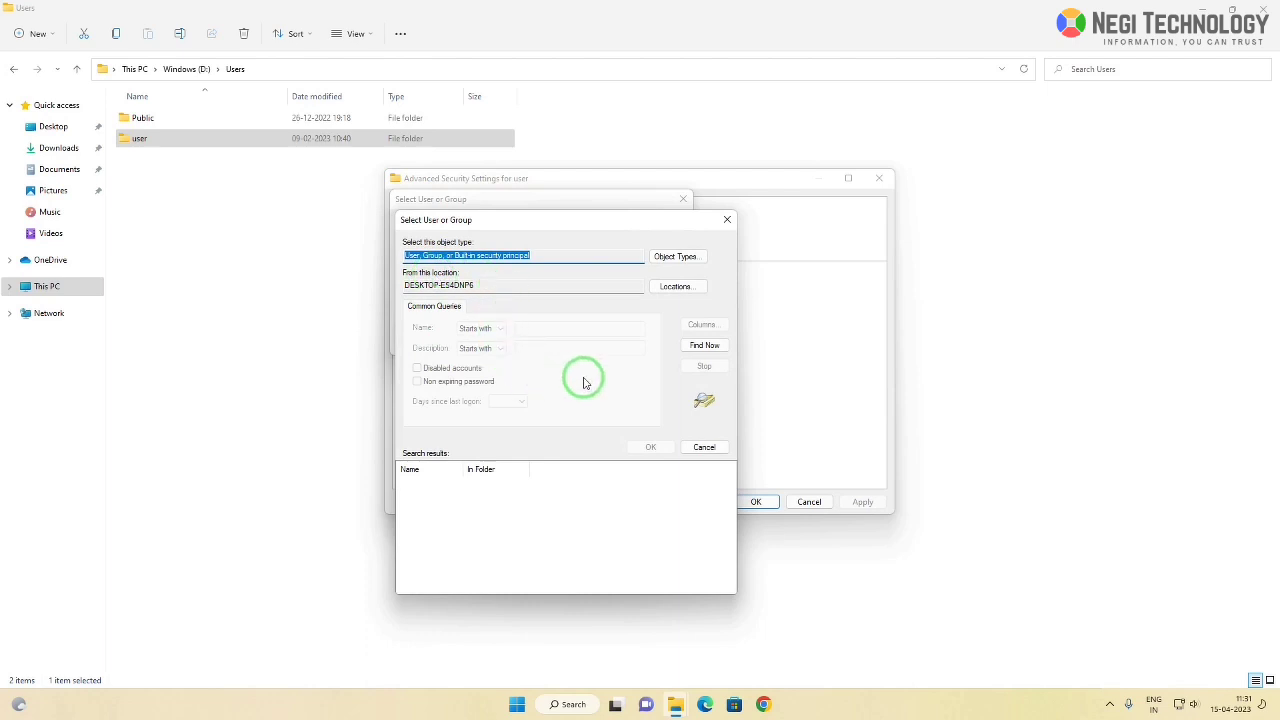
left_click(705, 348)
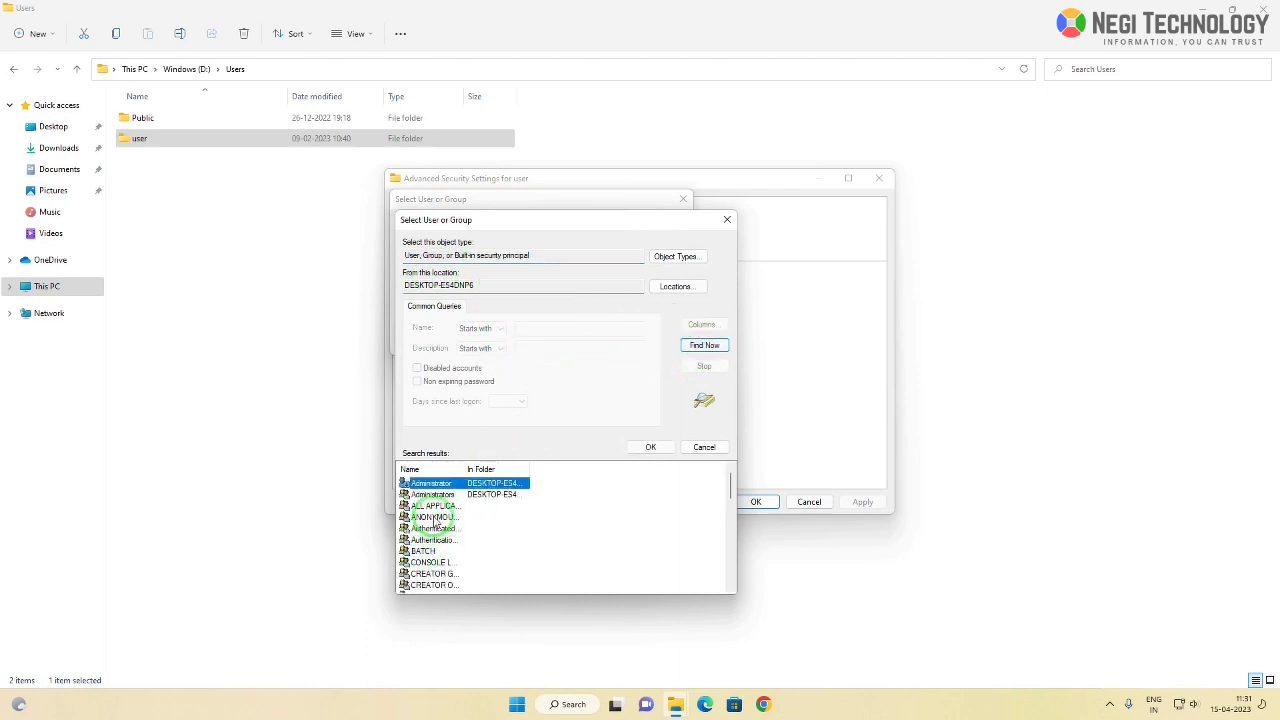
scroll(440, 525, "down", 1)
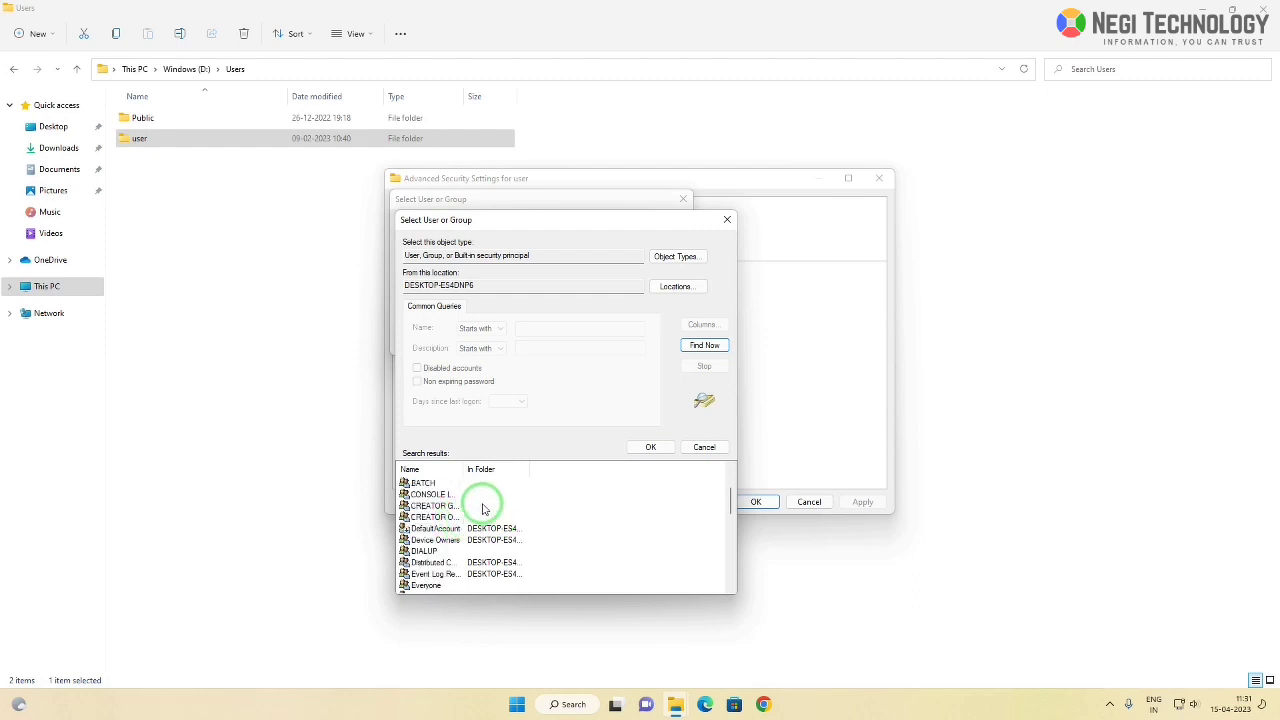
scroll(445, 527, "down", 2)
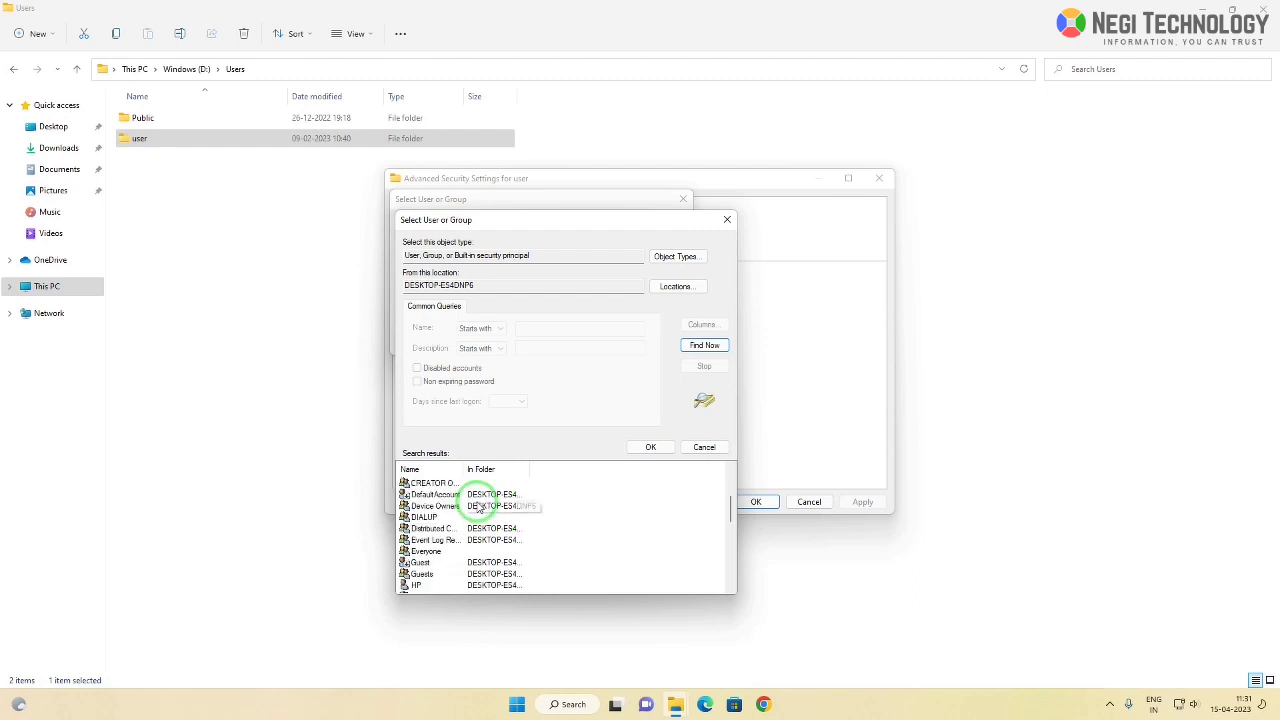
left_click(430, 551)
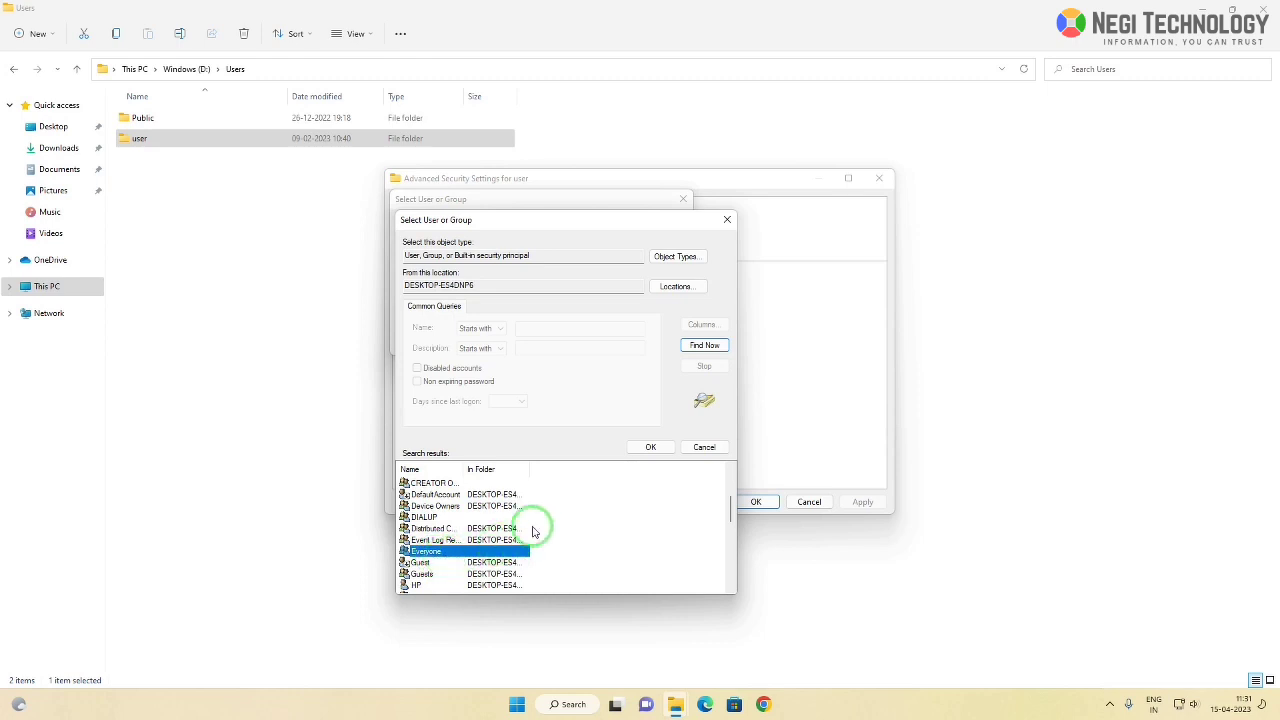
left_click(648, 449)
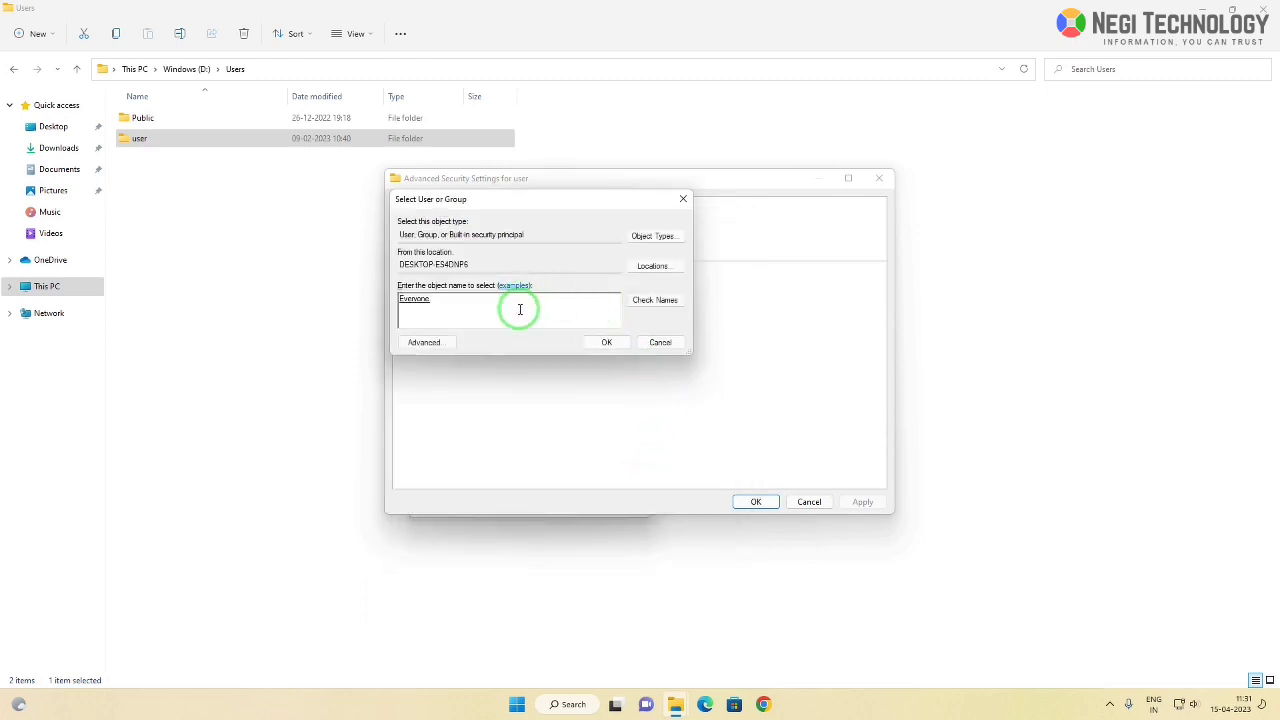
left_click(608, 343)
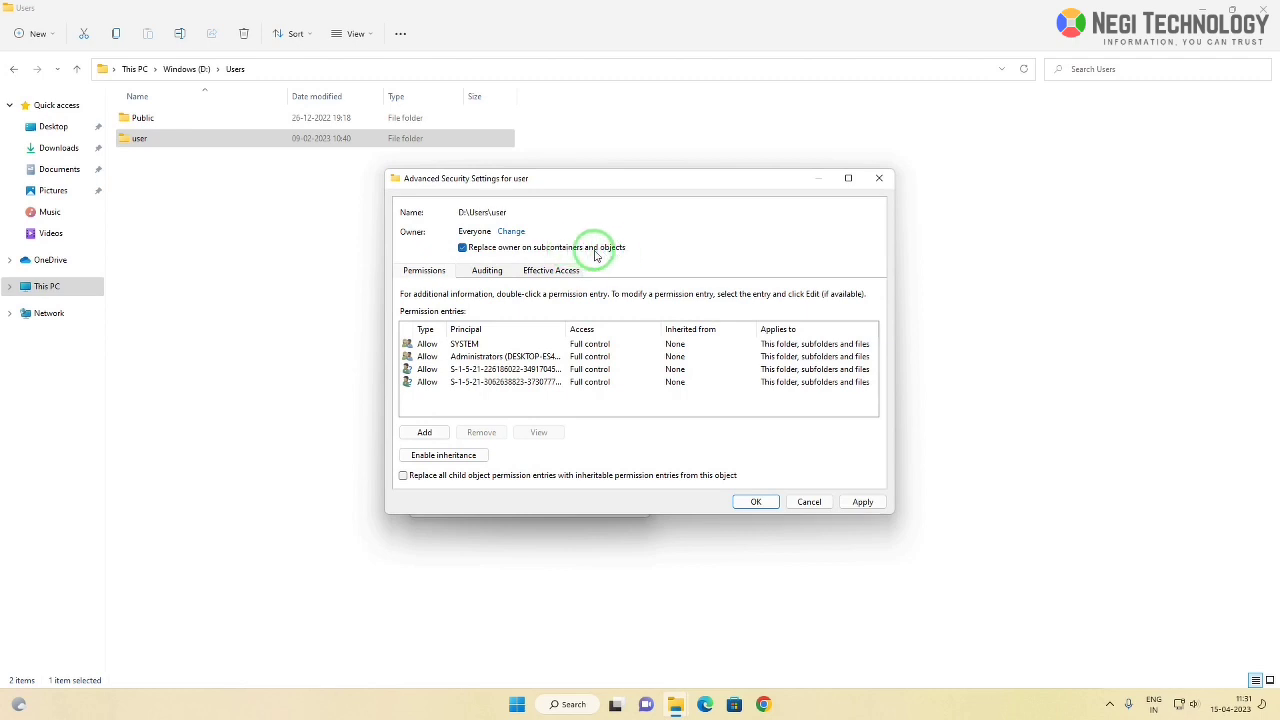
Apply Everyone's ownership to subfolders, agreeing to replace permissions with full control
left_click(862, 502)
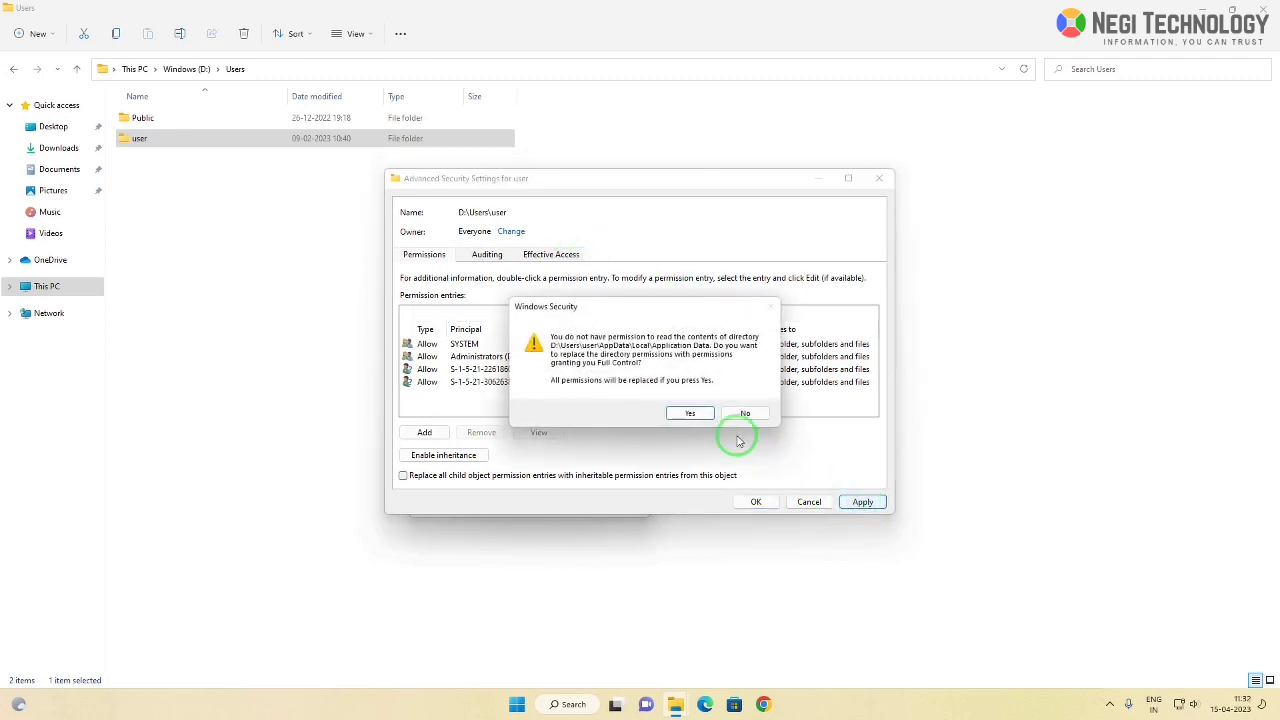
left_click(689, 413)
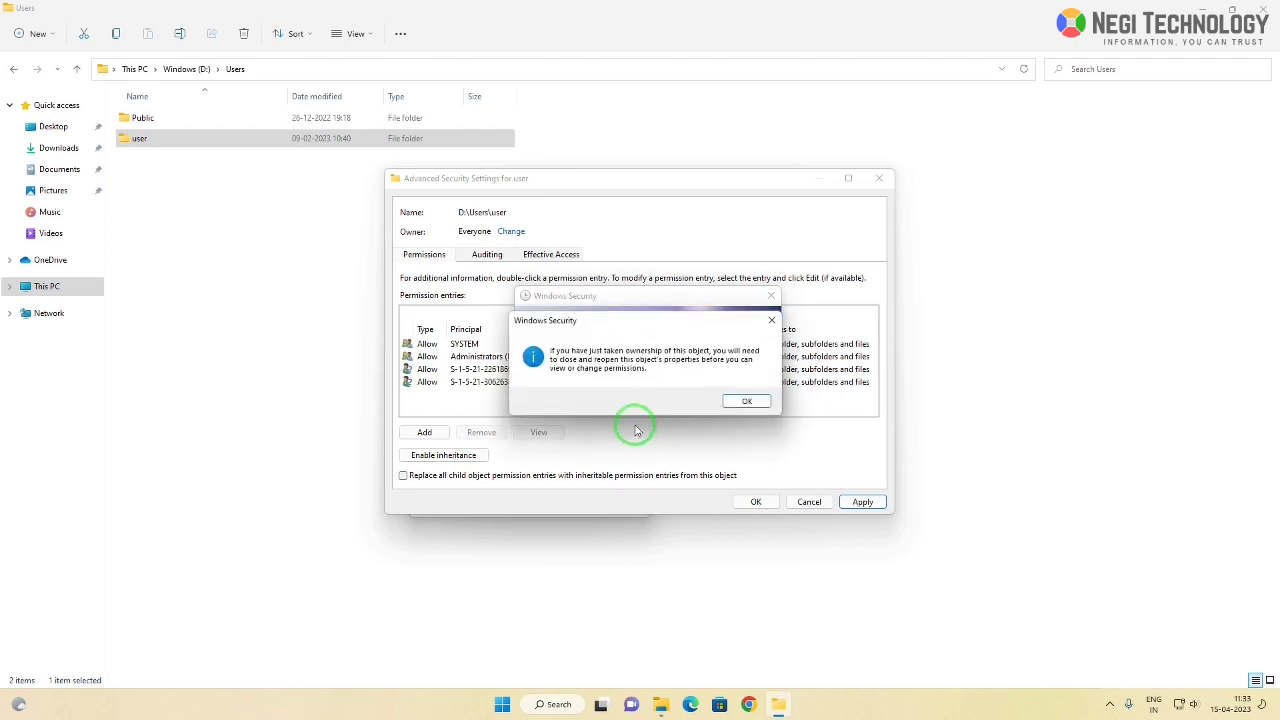
left_click(748, 401)
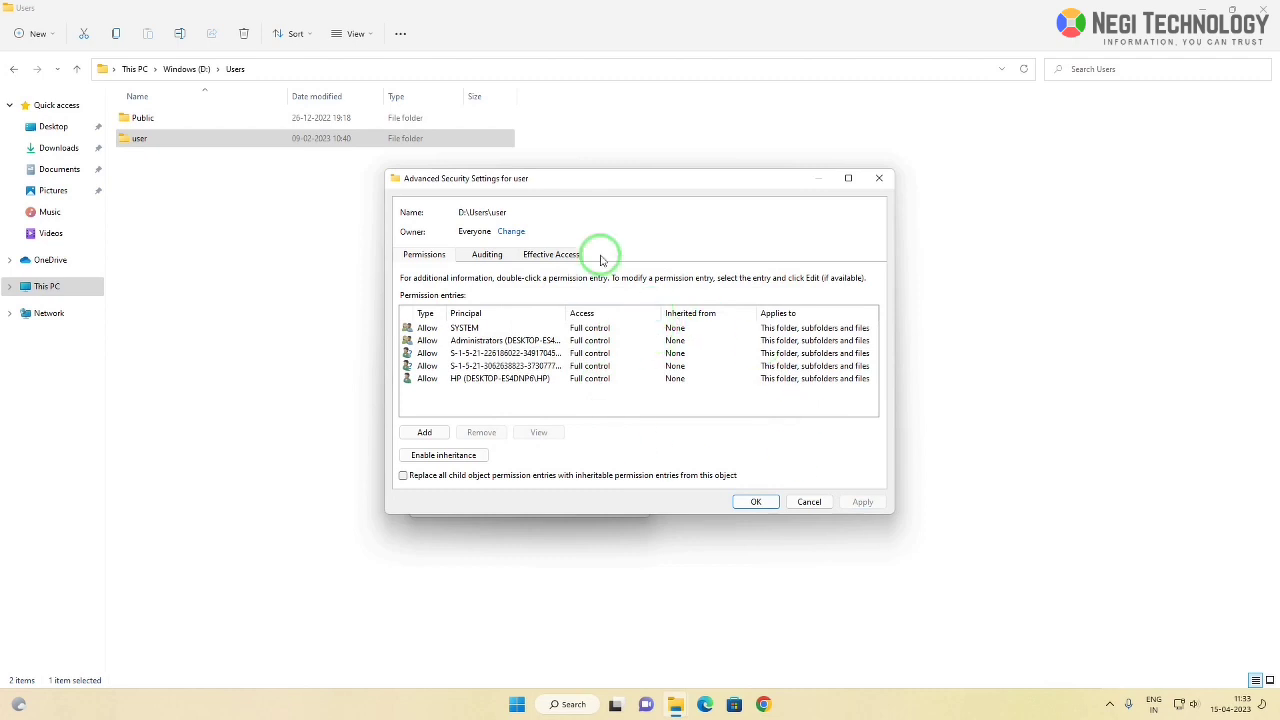
Close the security dialogs and open the user folder
left_click(756, 502)
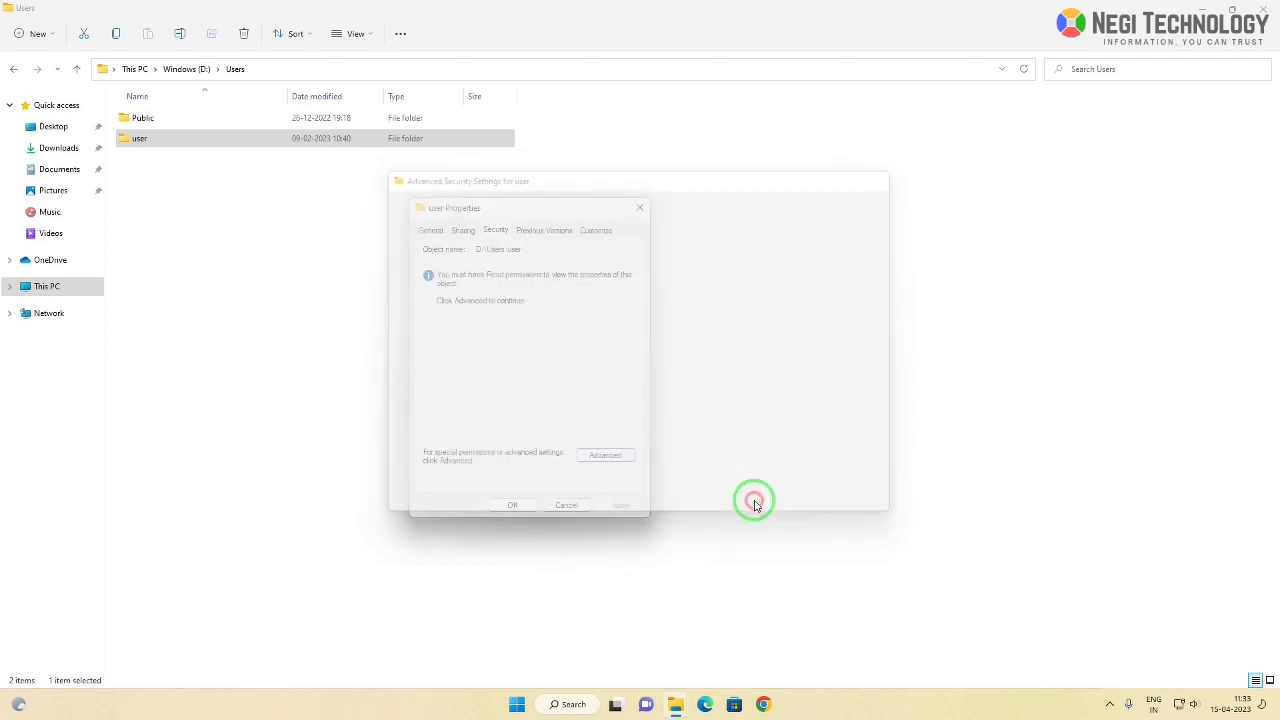
left_click(514, 505)
double_click(133, 138)
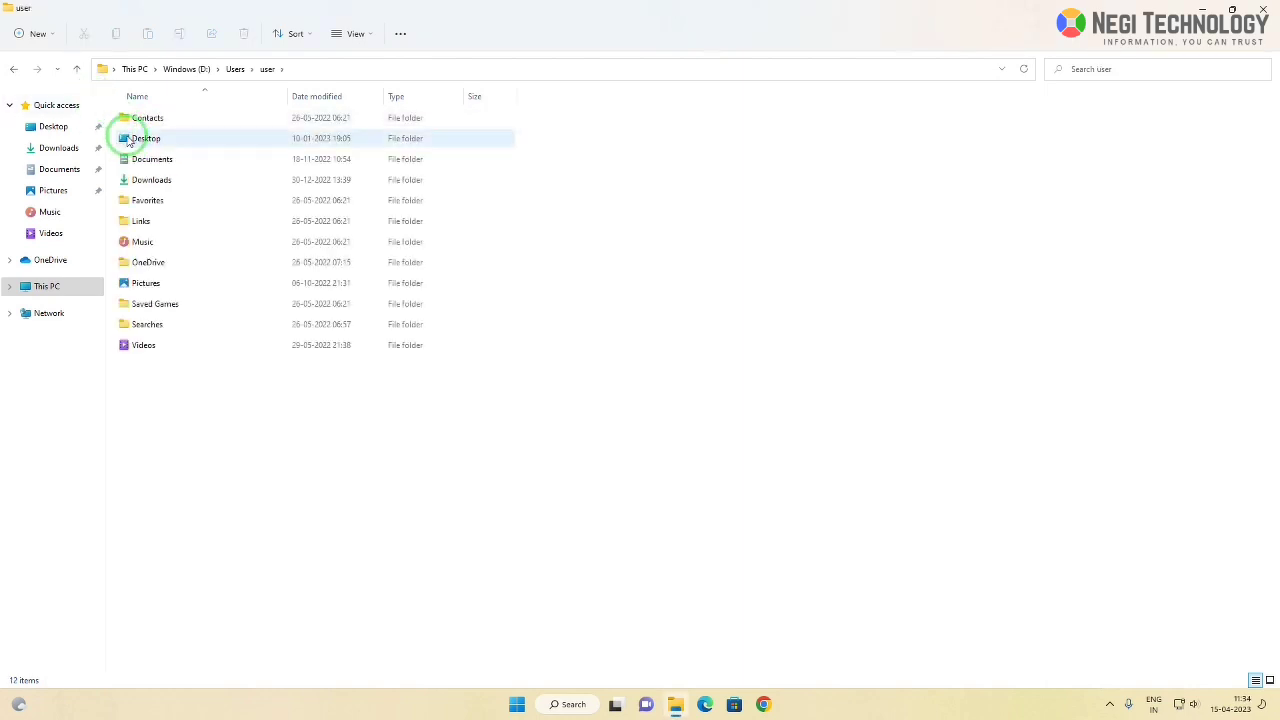
Browse the Desktop, Documents and Downloads folders, then go back up to D:\Users
double_click(129, 140)
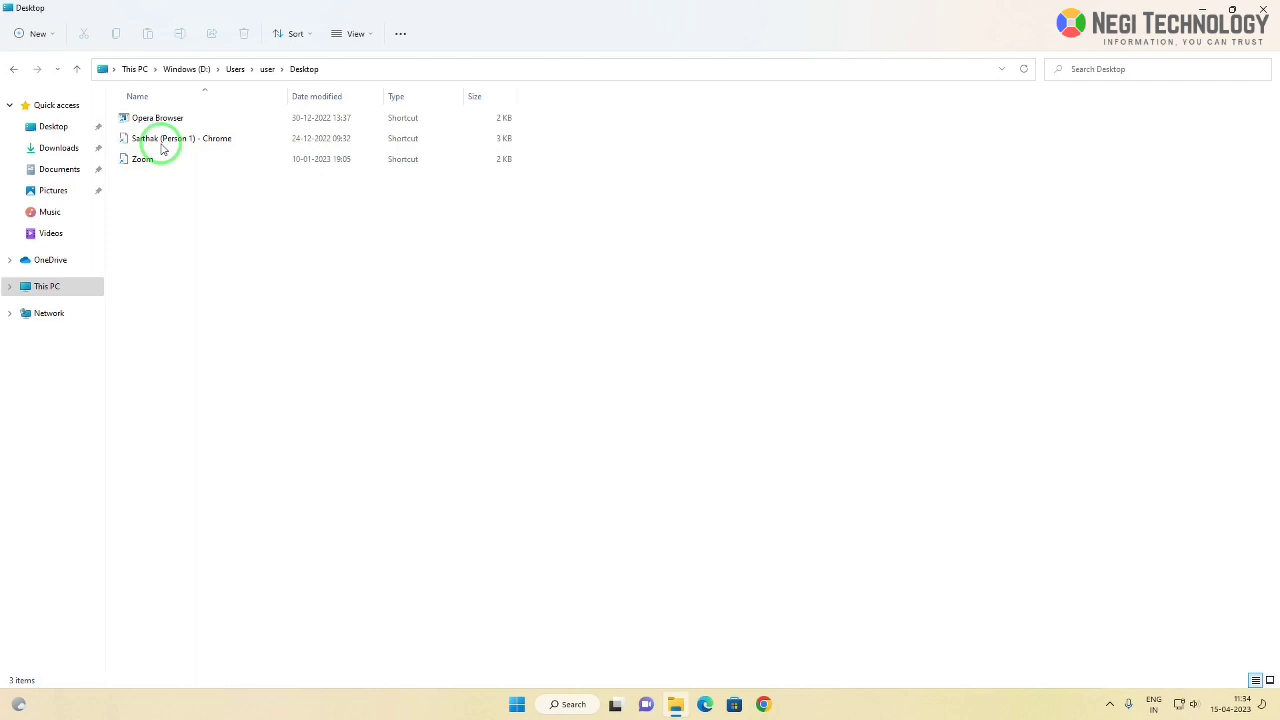
left_click(76, 69)
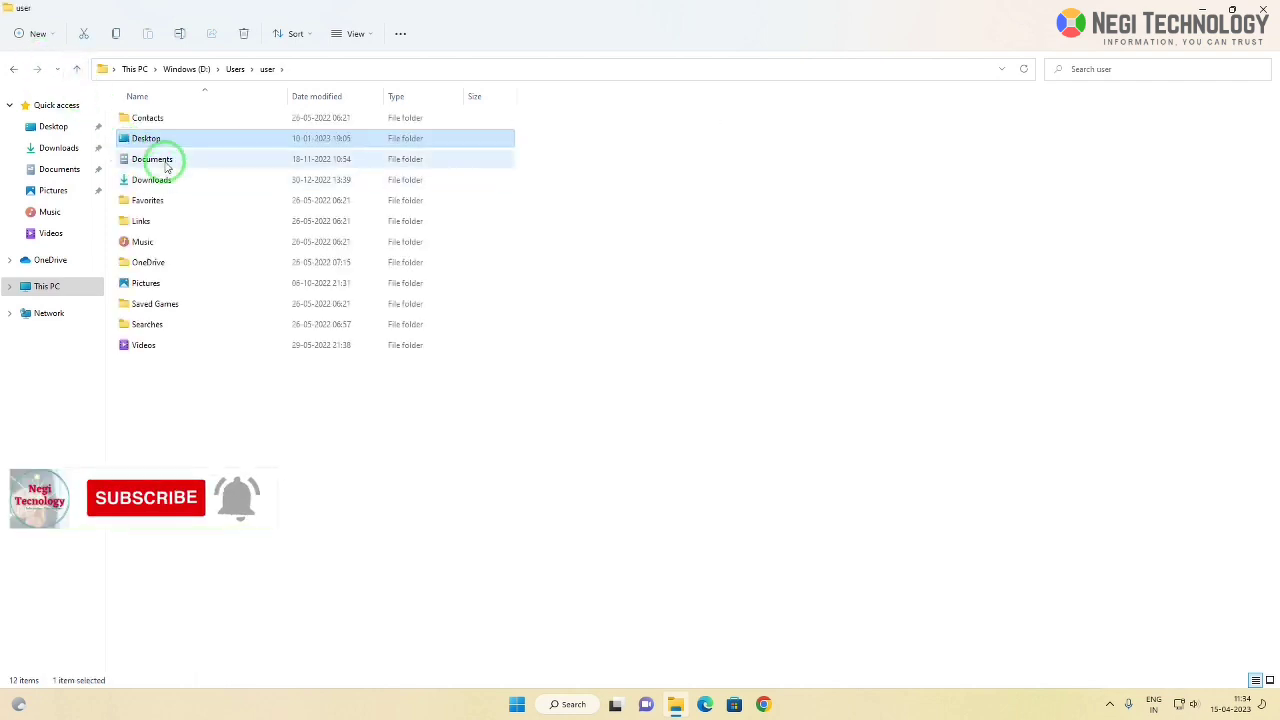
double_click(160, 162)
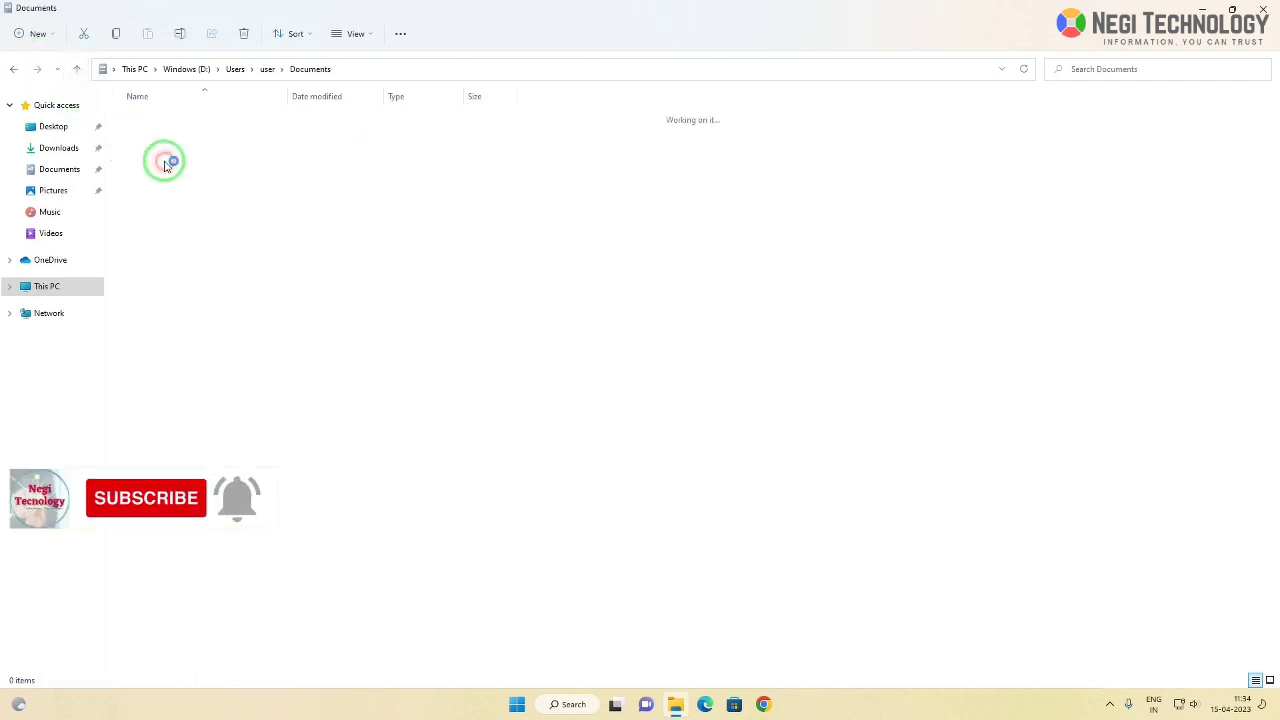
left_click(75, 69)
double_click(152, 179)
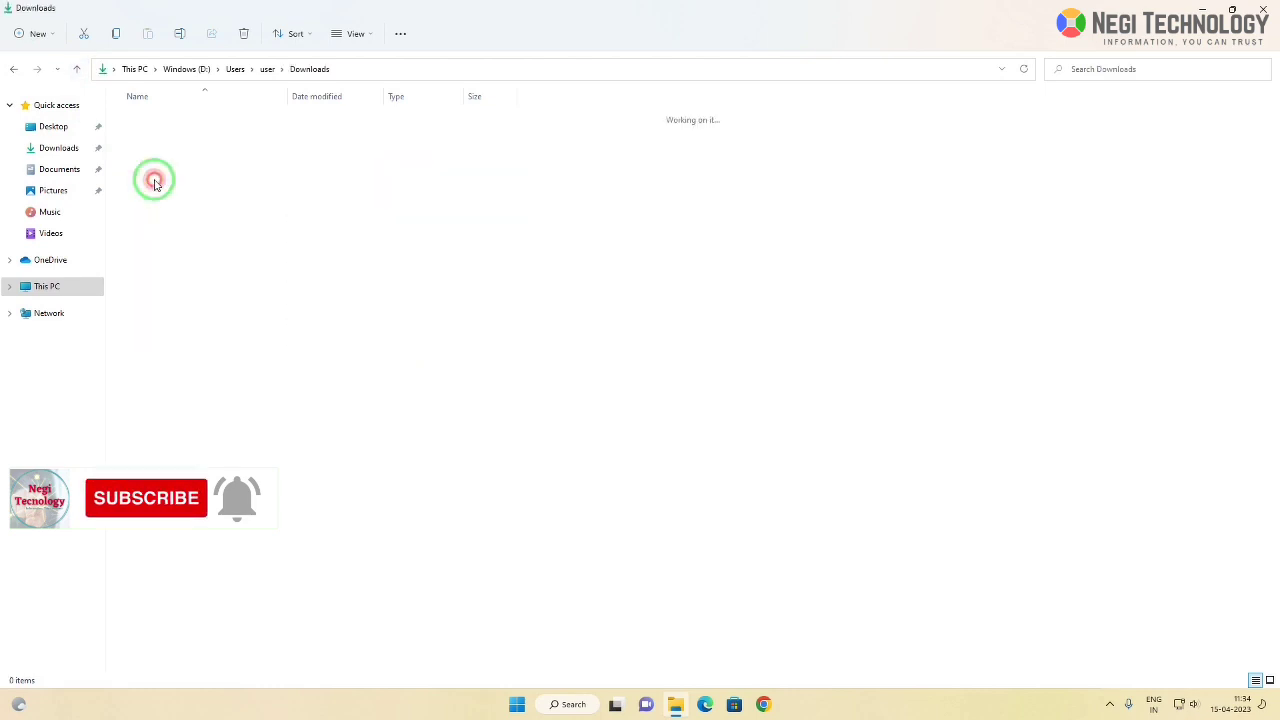
left_click(72, 72)
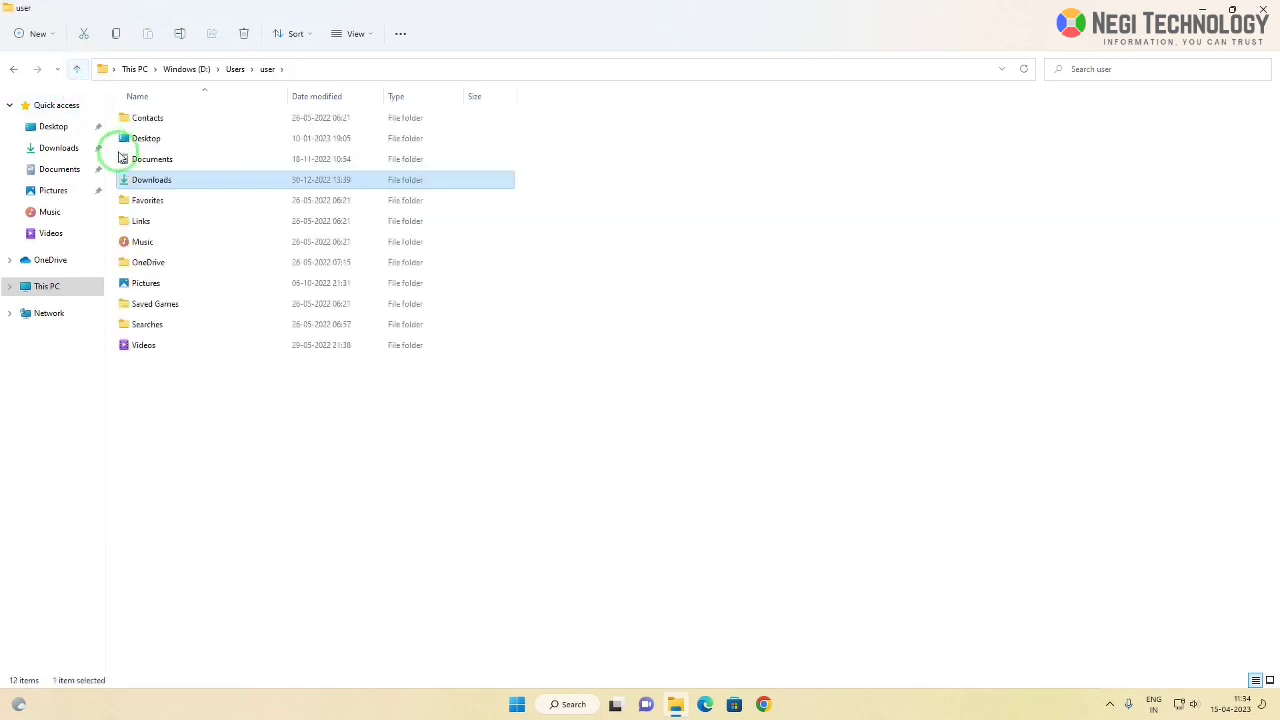
left_click(77, 72)
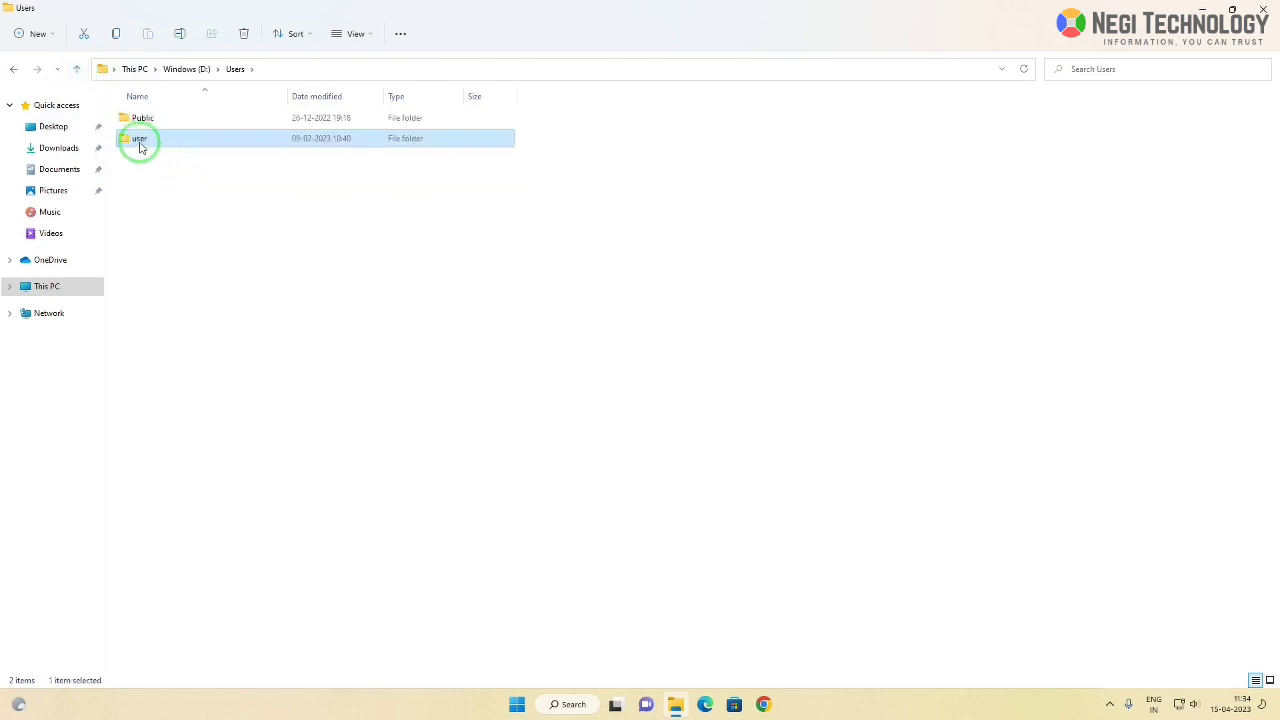
Open the permissions editor from the user folder's Security properties
right_click(139, 140)
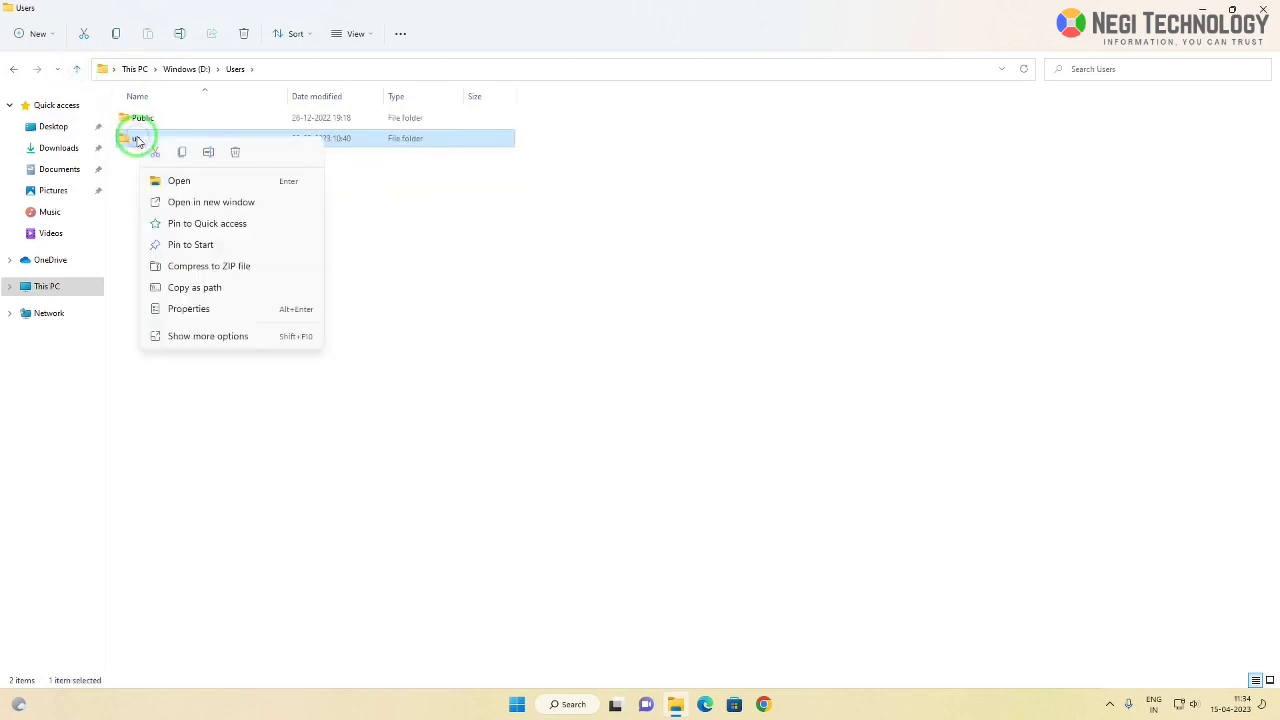
left_click(216, 313)
left_click_drag(255, 143, 410, 188)
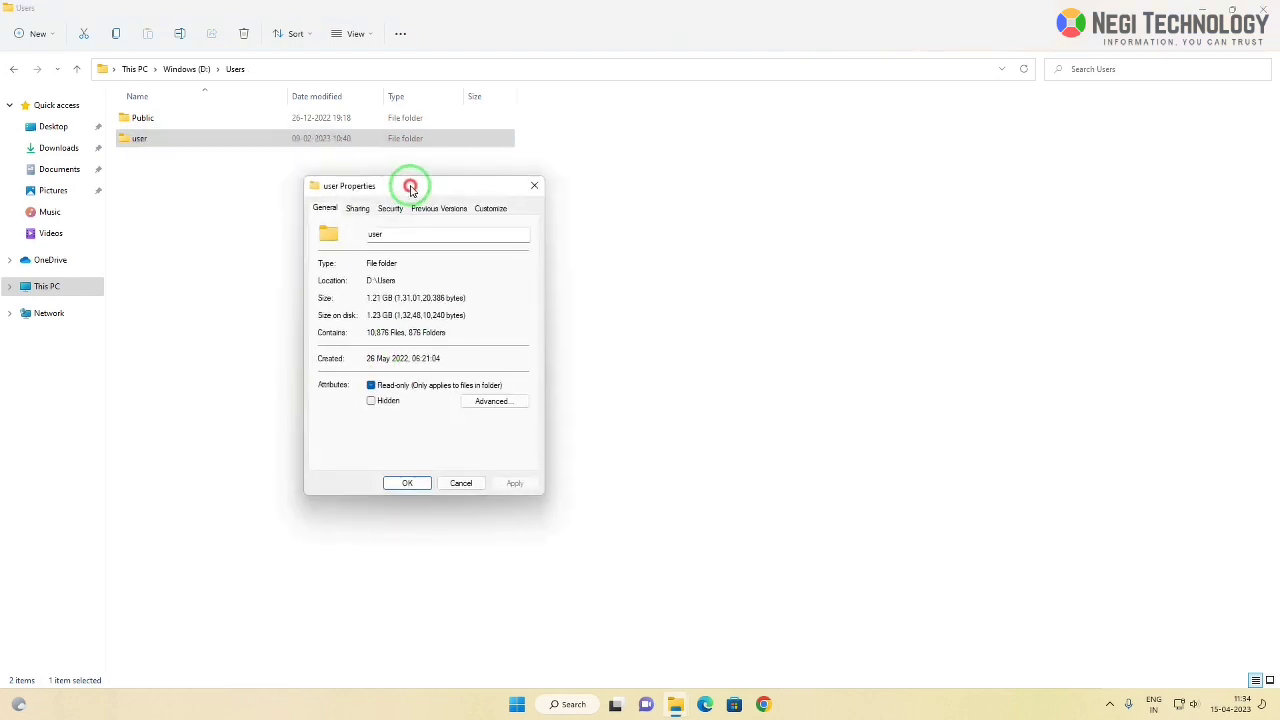
left_click(390, 208)
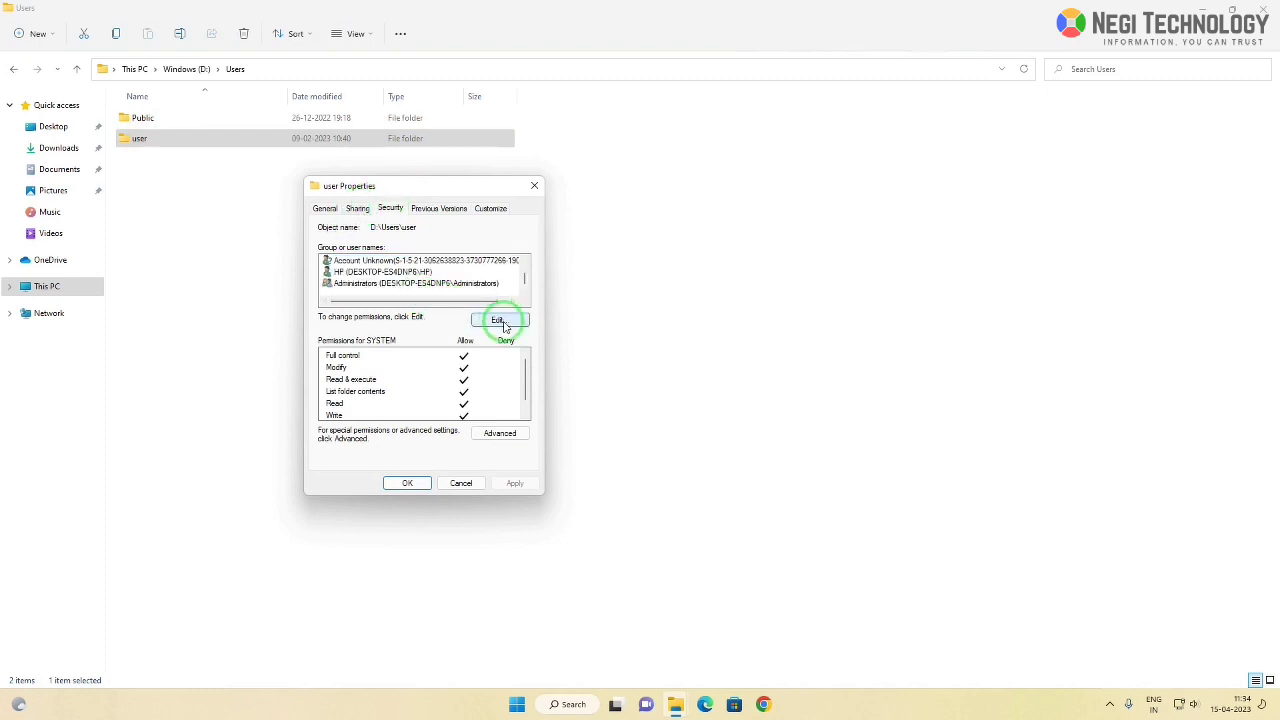
left_click(500, 320)
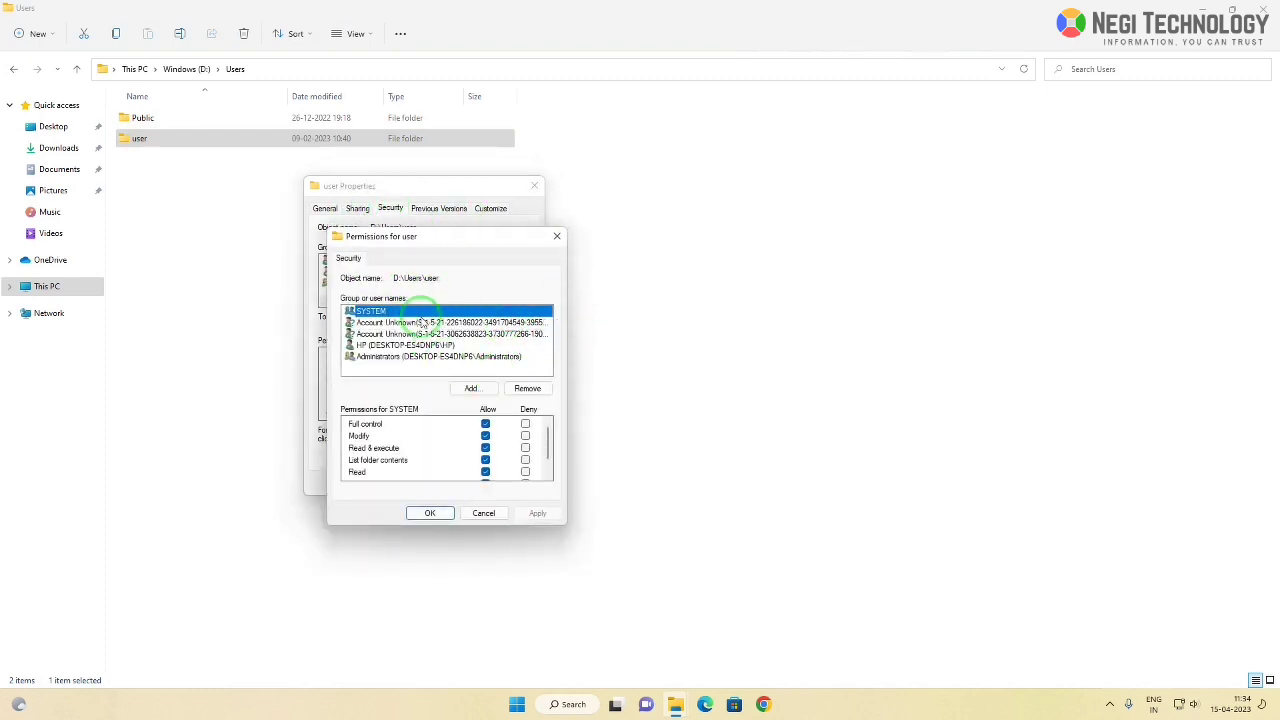
Add the Everyone group, allow it Full control, and apply the permissions
left_click(472, 389)
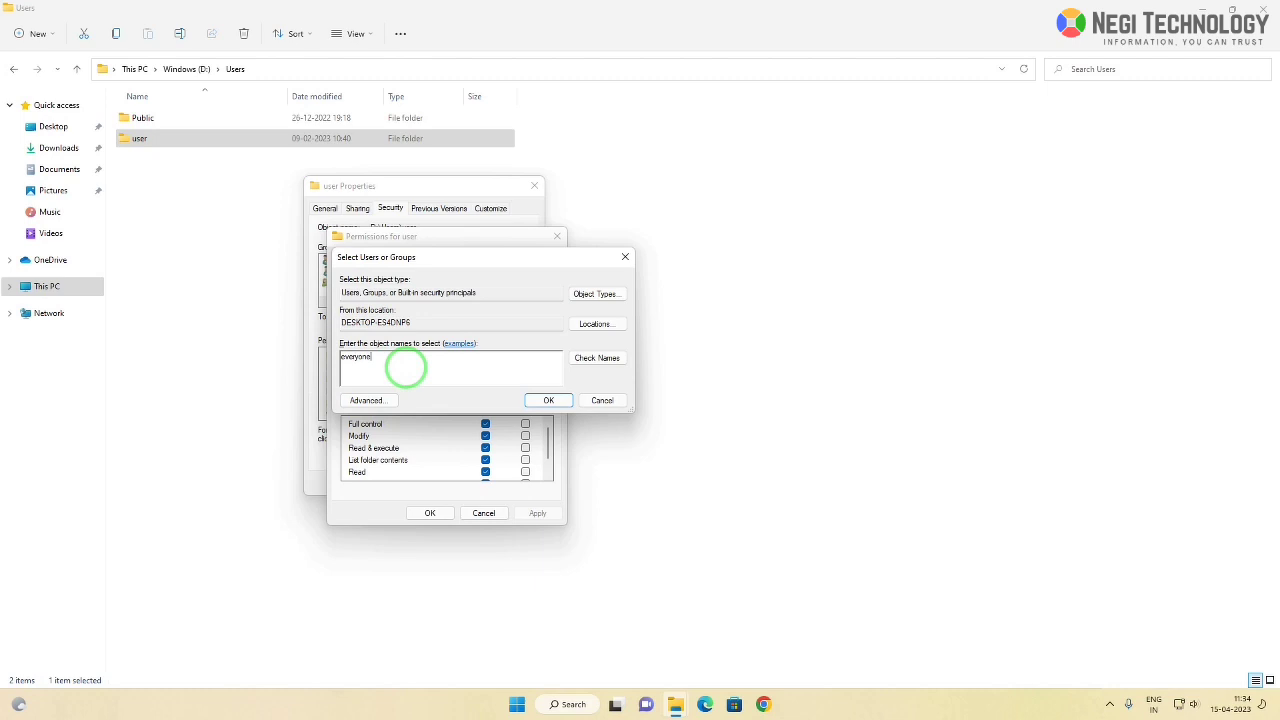
left_click(590, 362)
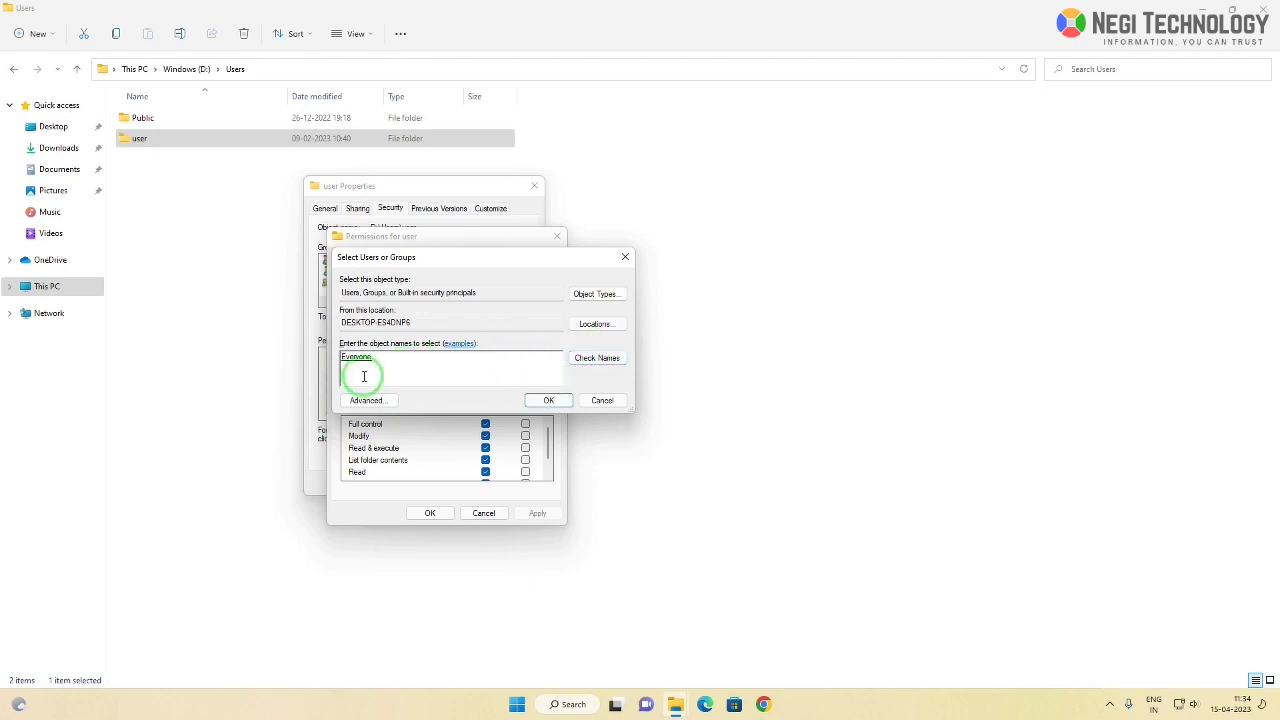
left_click(552, 400)
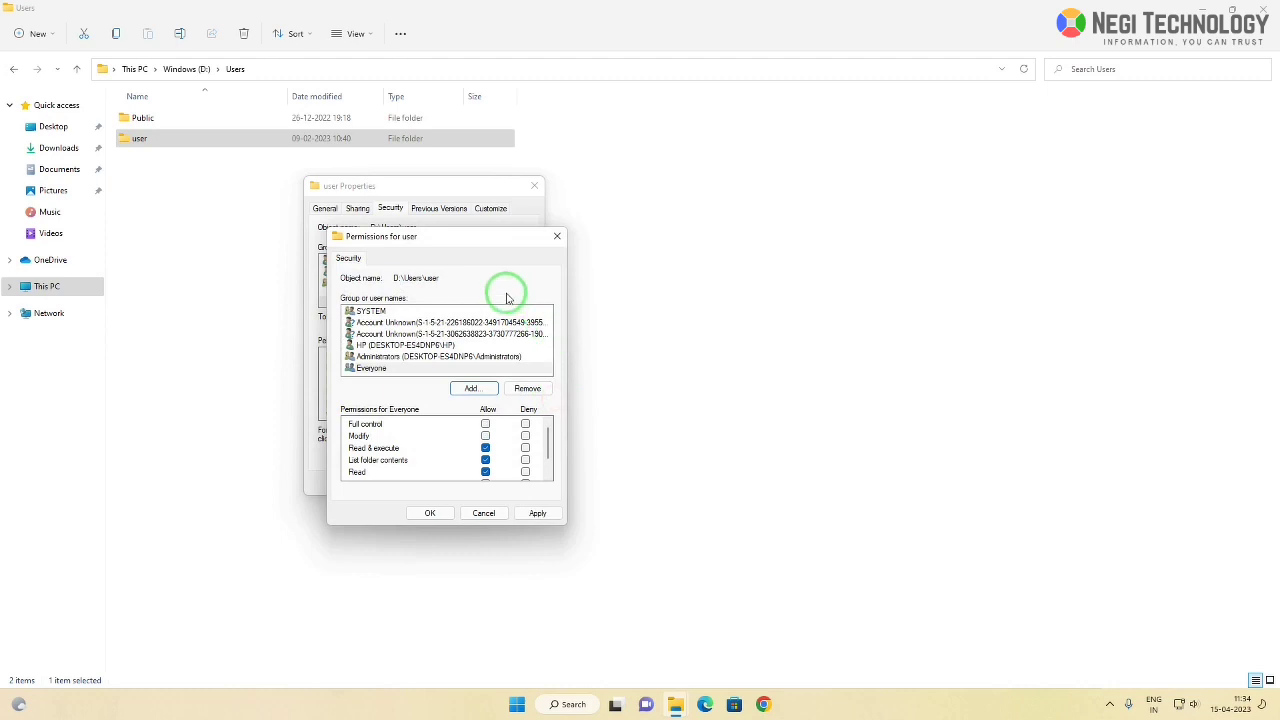
left_click(385, 368)
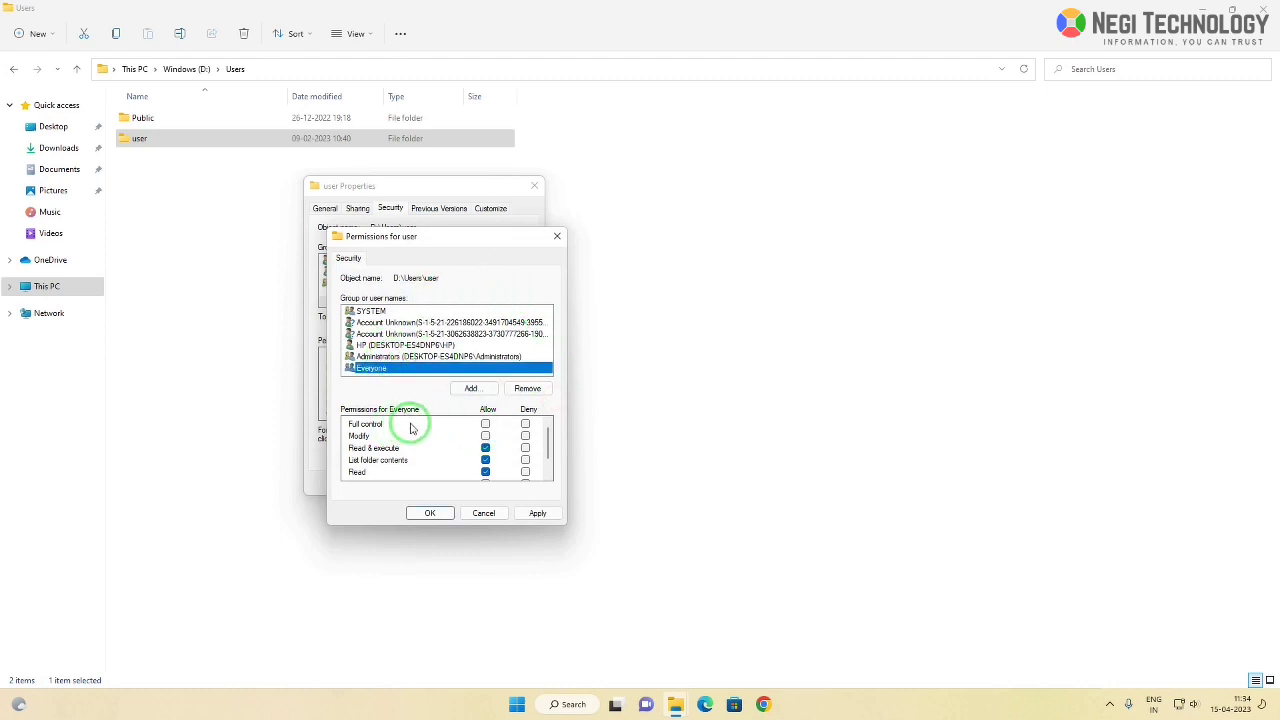
left_click(485, 424)
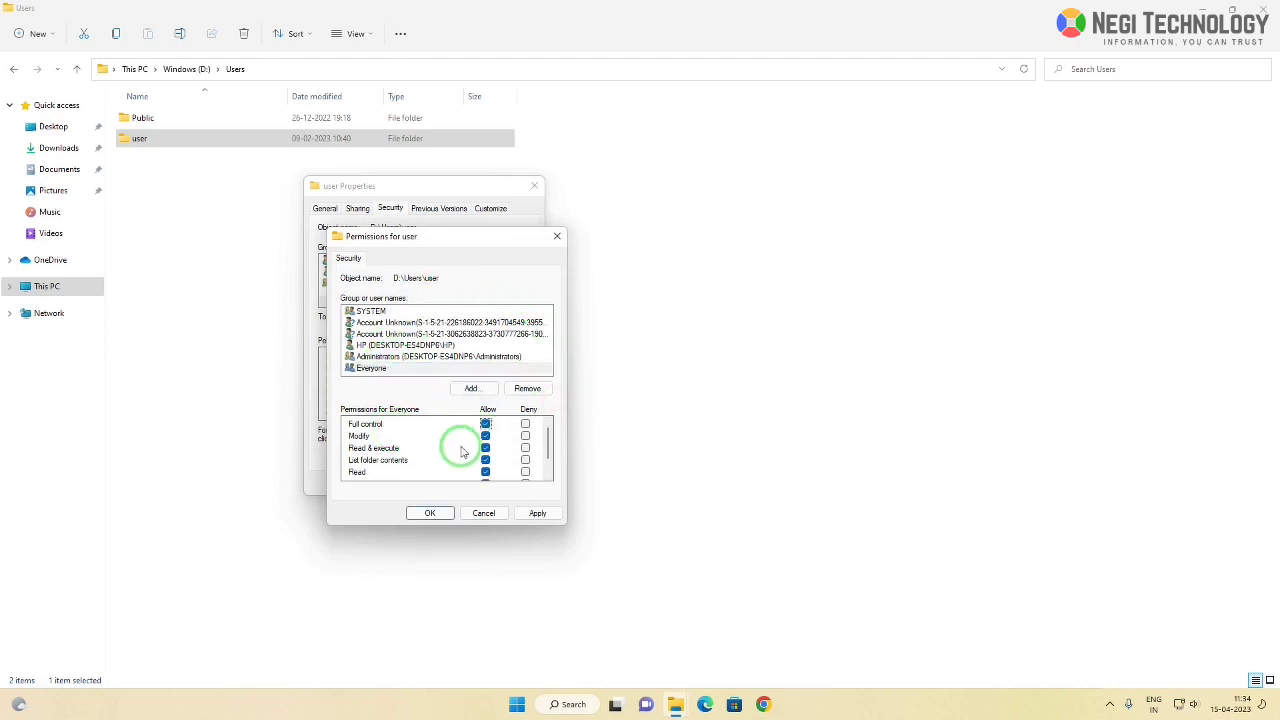
left_click(550, 516)
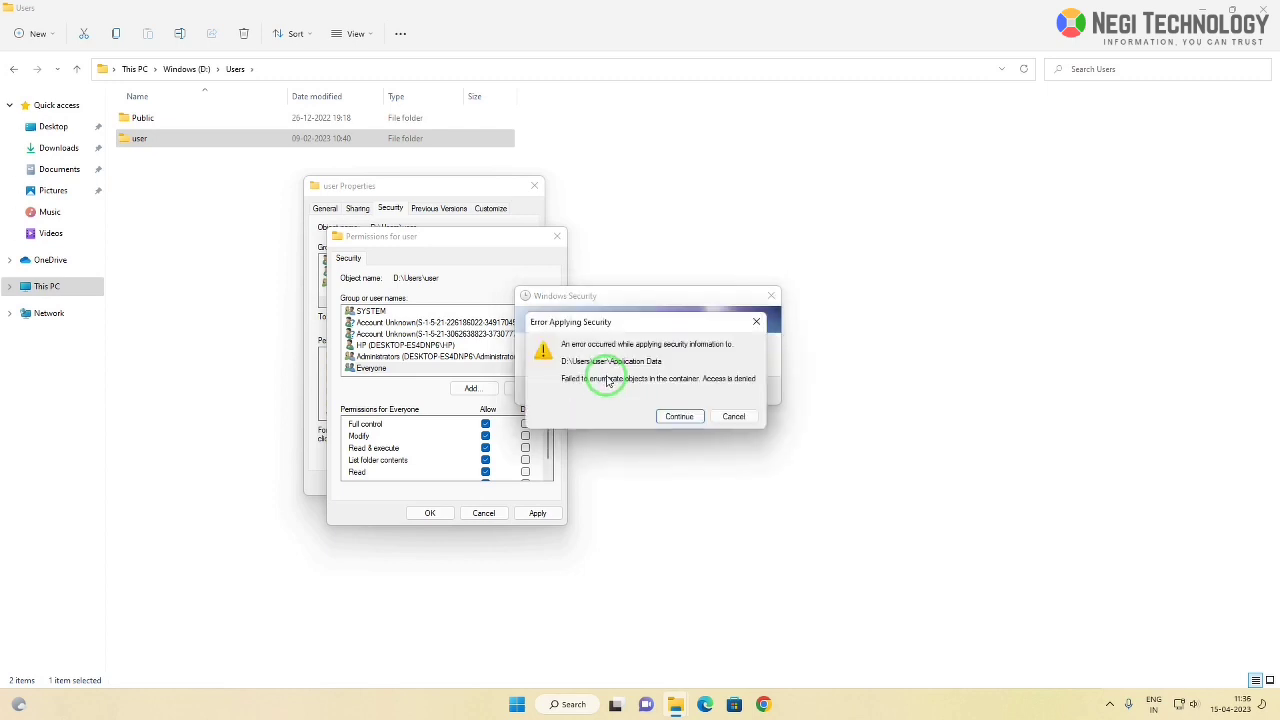
Skip the access-denied error and finish applying Everyone's permissions to the user folder
left_click(676, 416)
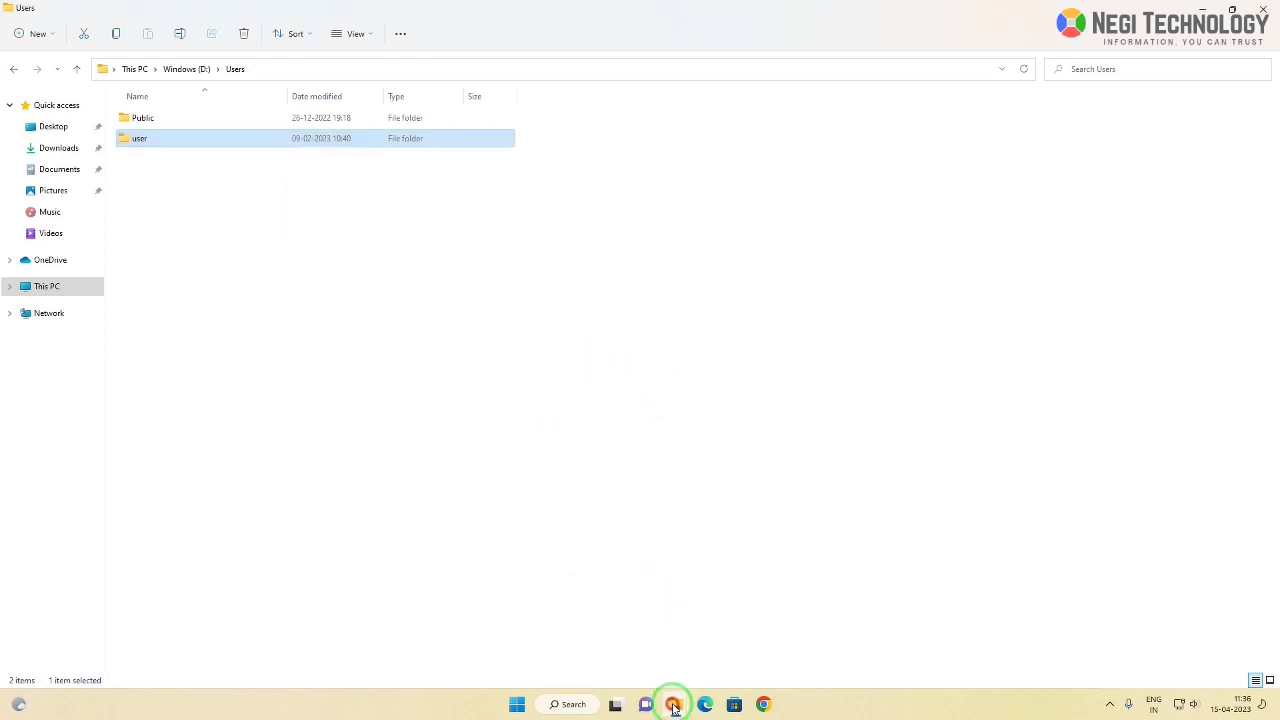
mouse_move(674, 706)
left_click(714, 634)
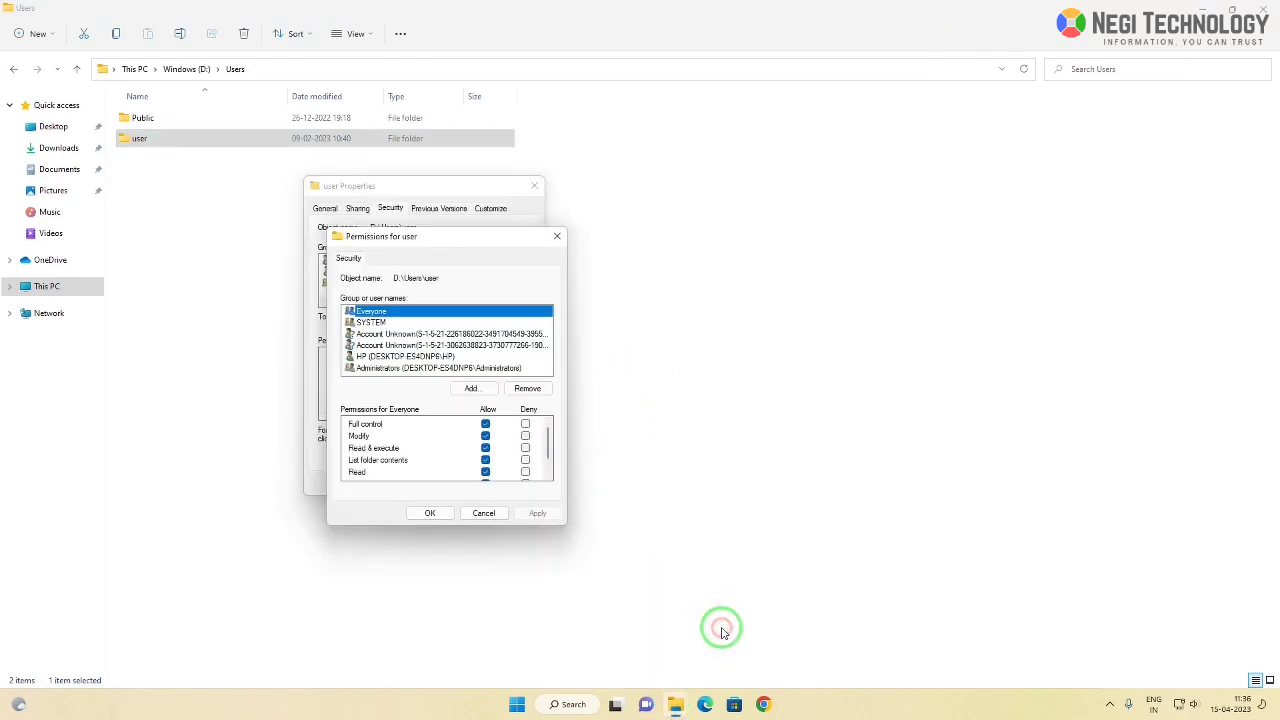
left_click(443, 517)
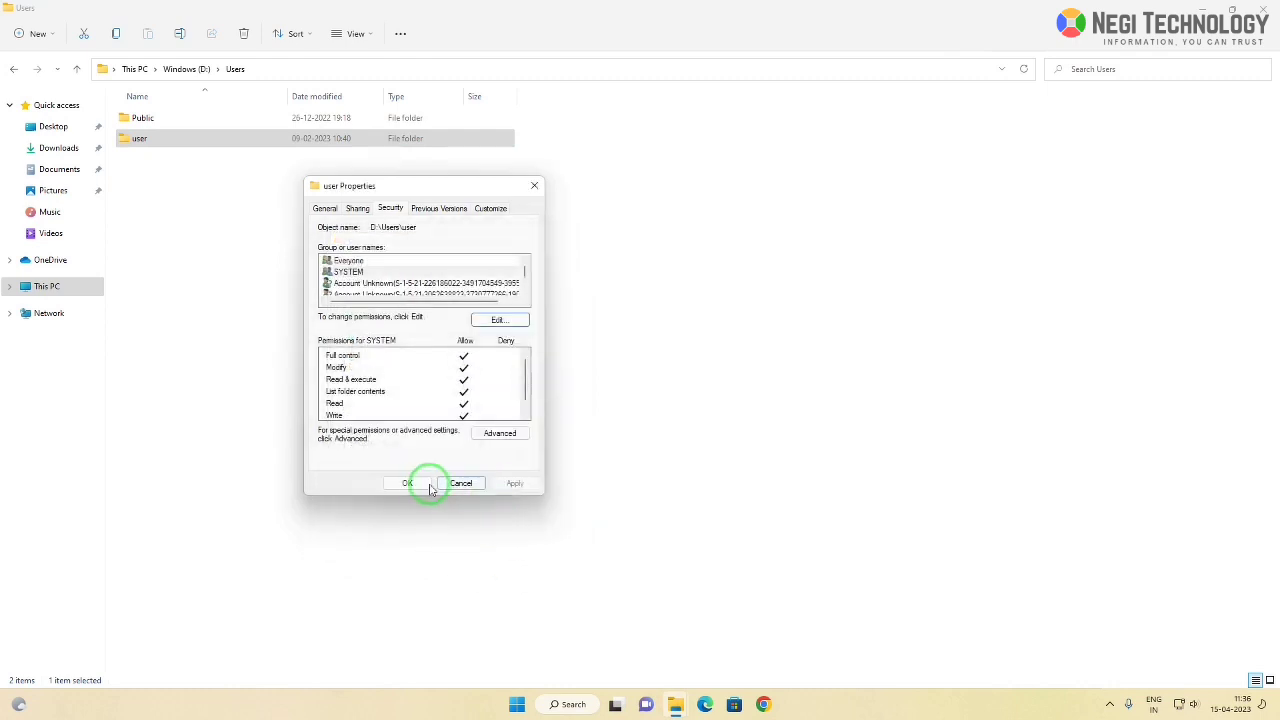
Close user Properties, open D:\Users\user and its Downloads folder, then return to user
left_click(414, 483)
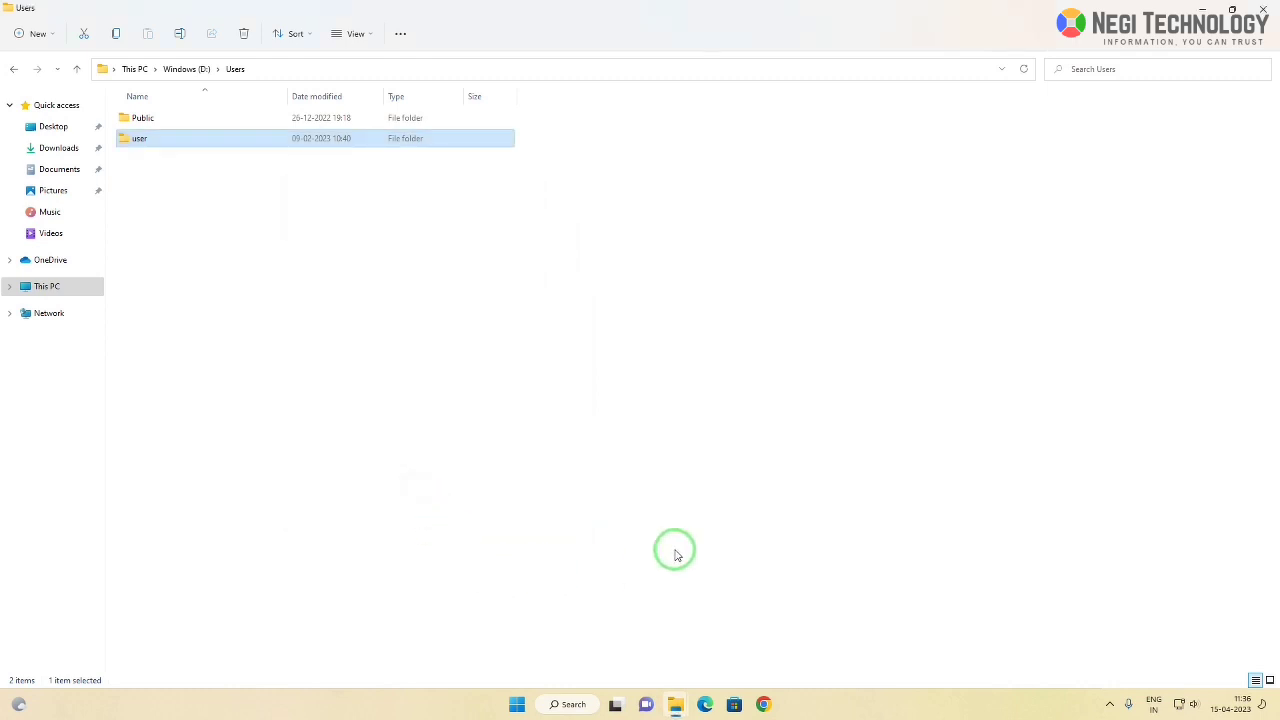
double_click(140, 139)
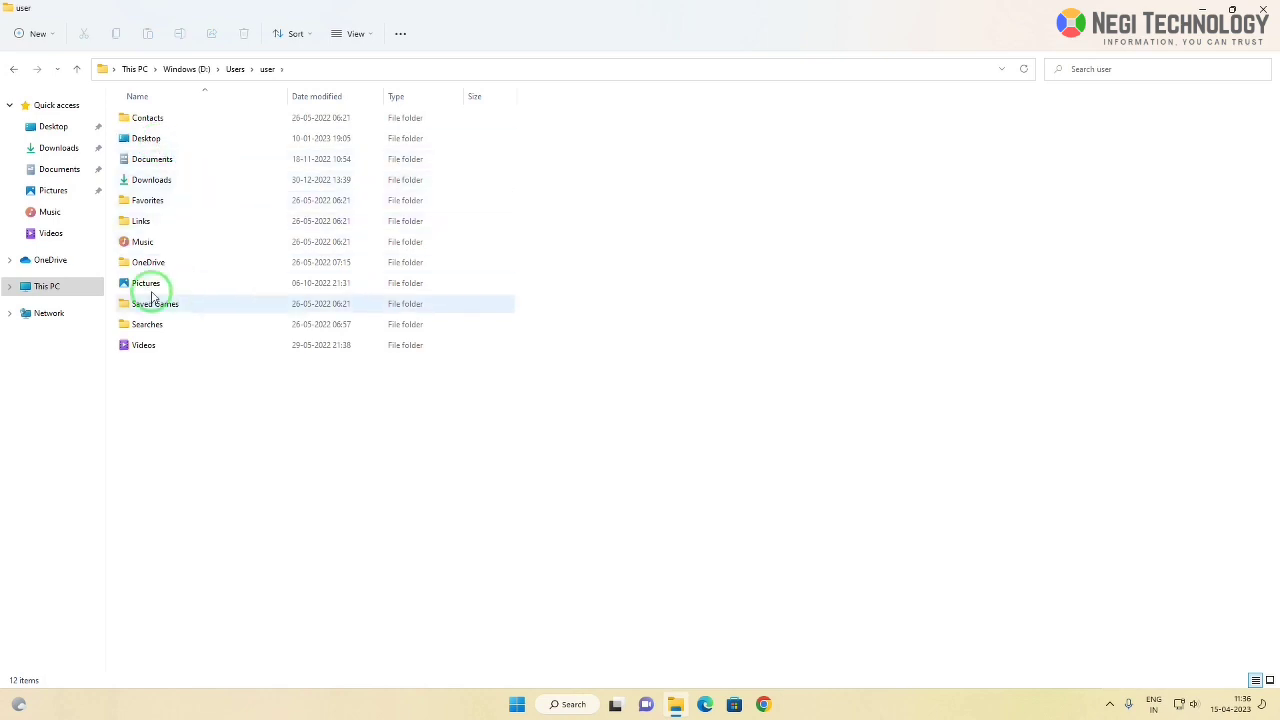
double_click(160, 179)
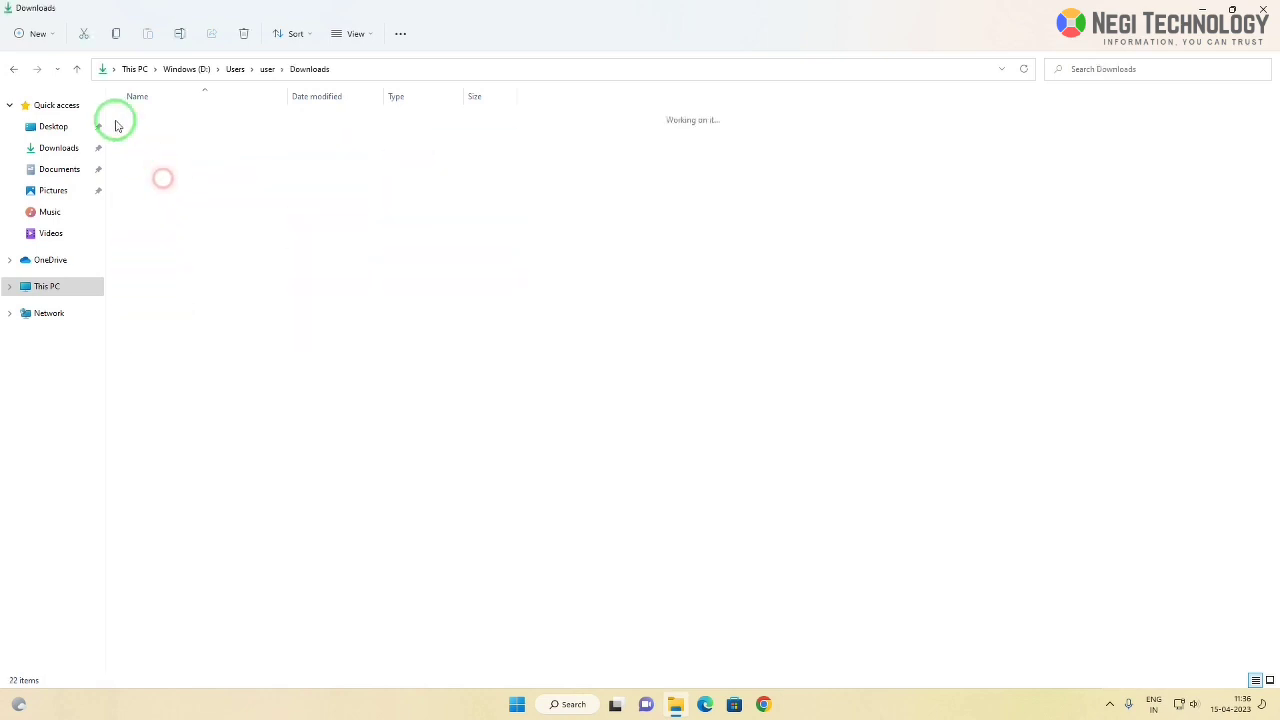
left_click(76, 72)
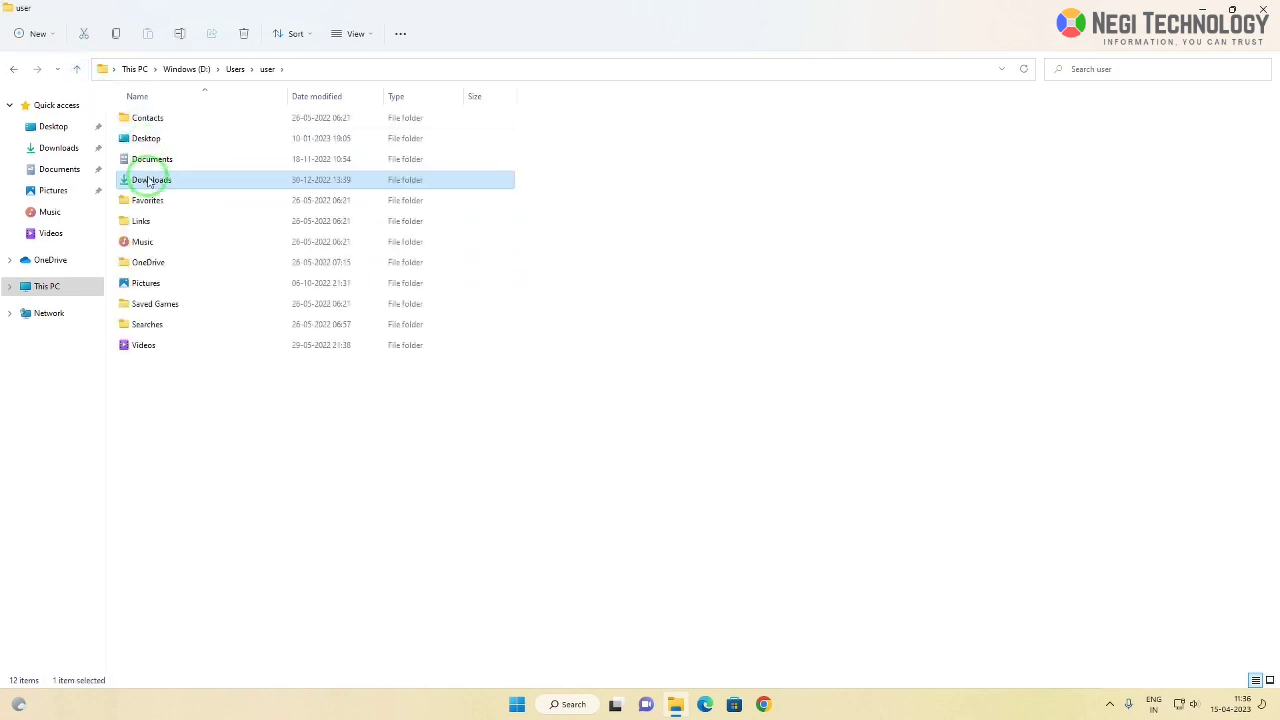